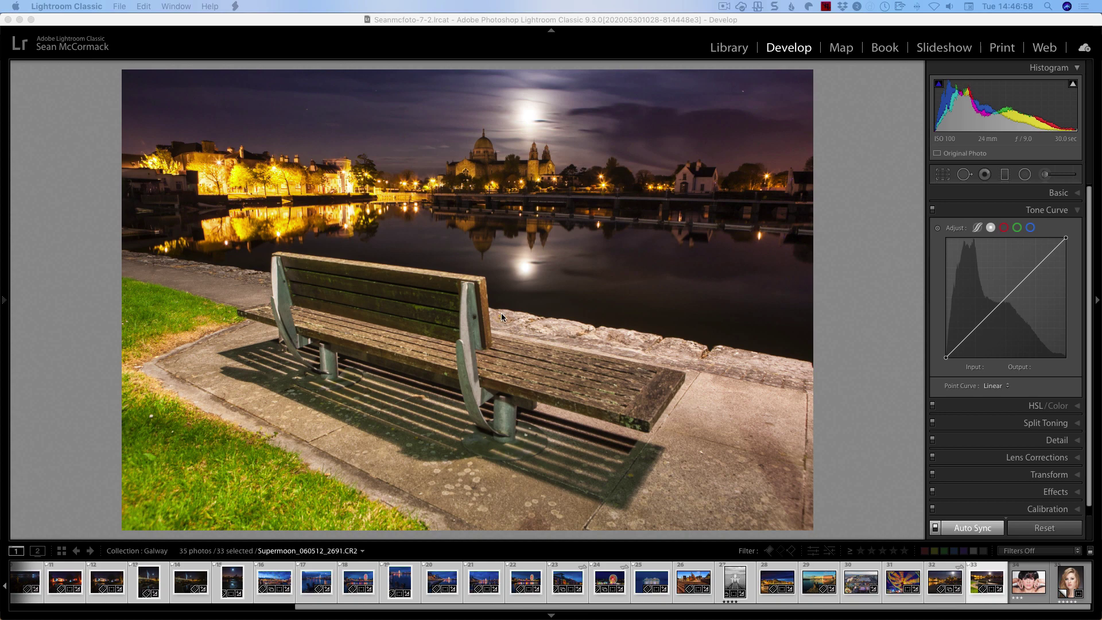
- Close the brush settings and cycle the tone curve through region, point, red, green and blue modes
click(1046, 175)
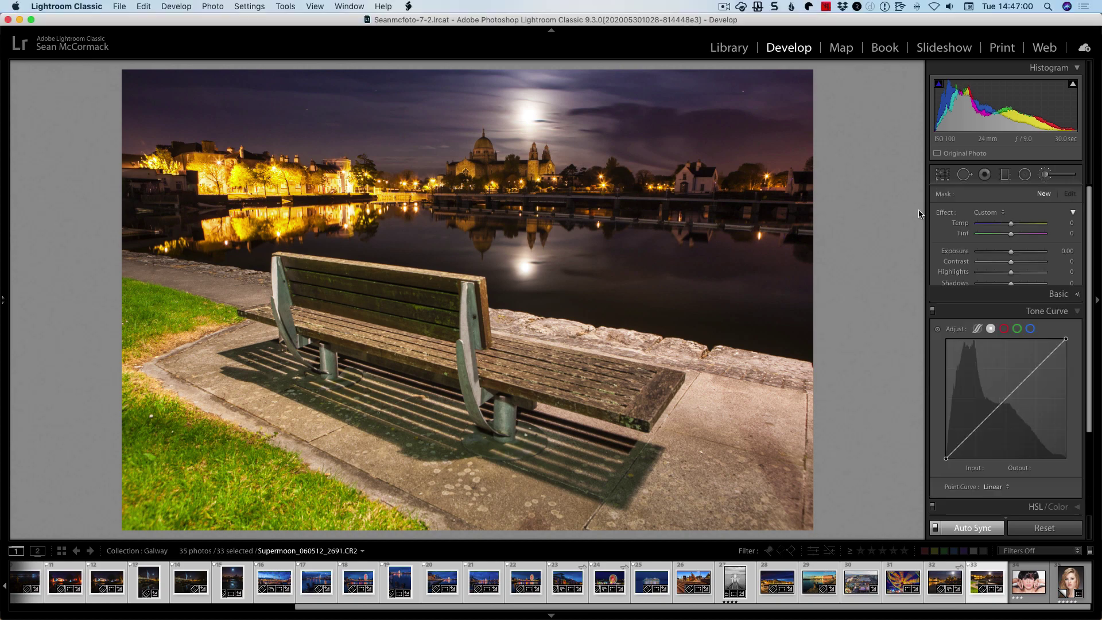
click(1048, 177)
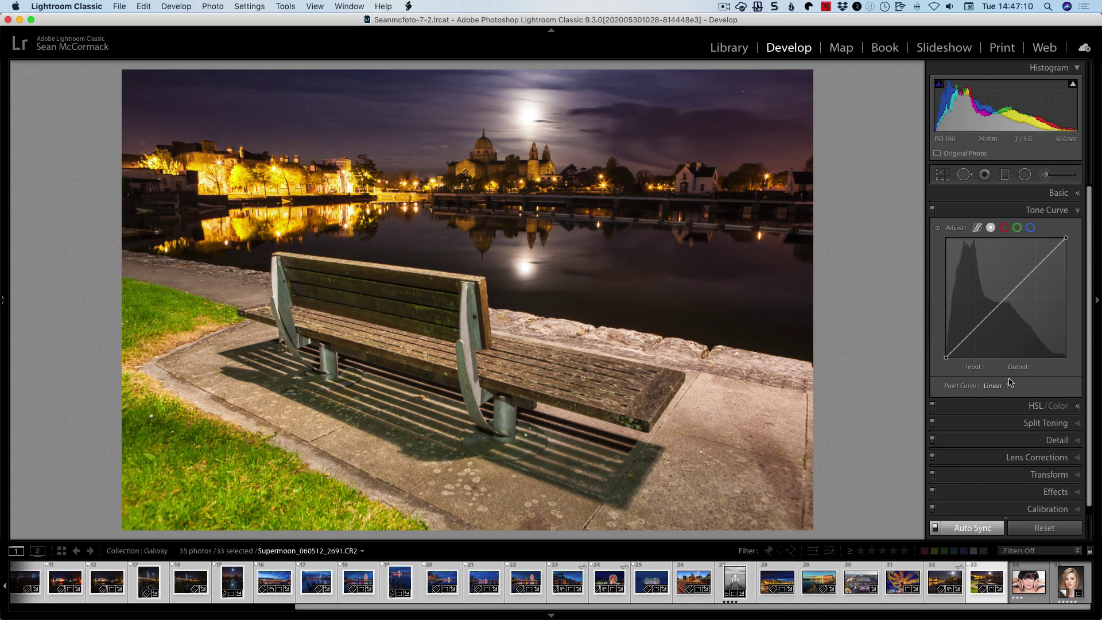
click(978, 229)
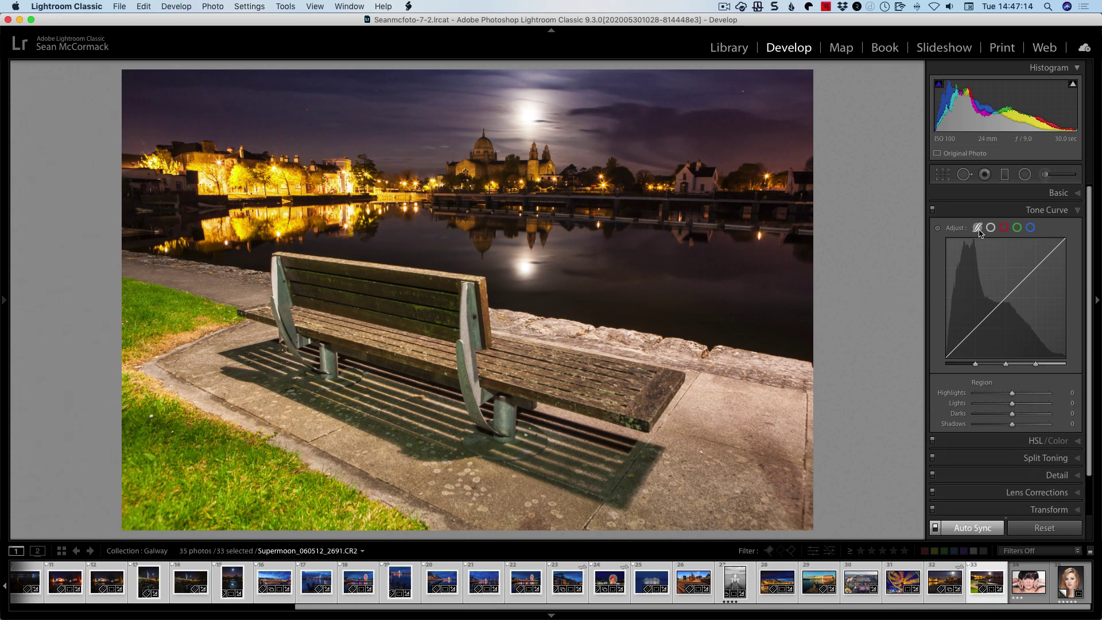
click(992, 228)
click(1004, 228)
click(1018, 229)
click(1031, 228)
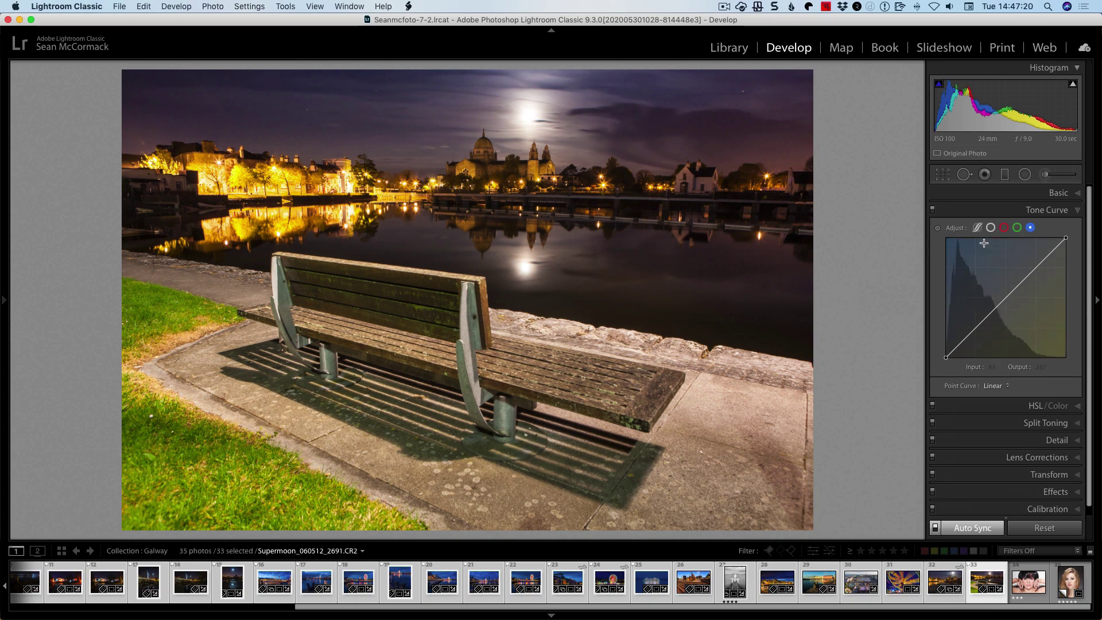
- Add then delete a blue curve point, switch Auto Sync off, and dismiss the curve reset menu
drag(1011, 294, 1007, 293)
double_click(1006, 293)
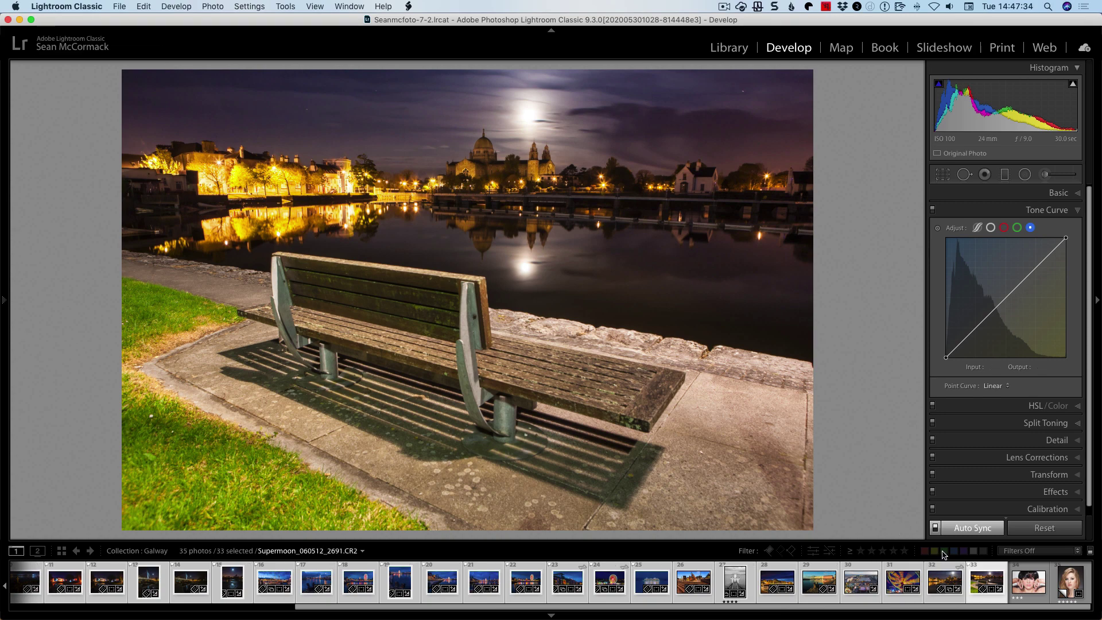
click(935, 528)
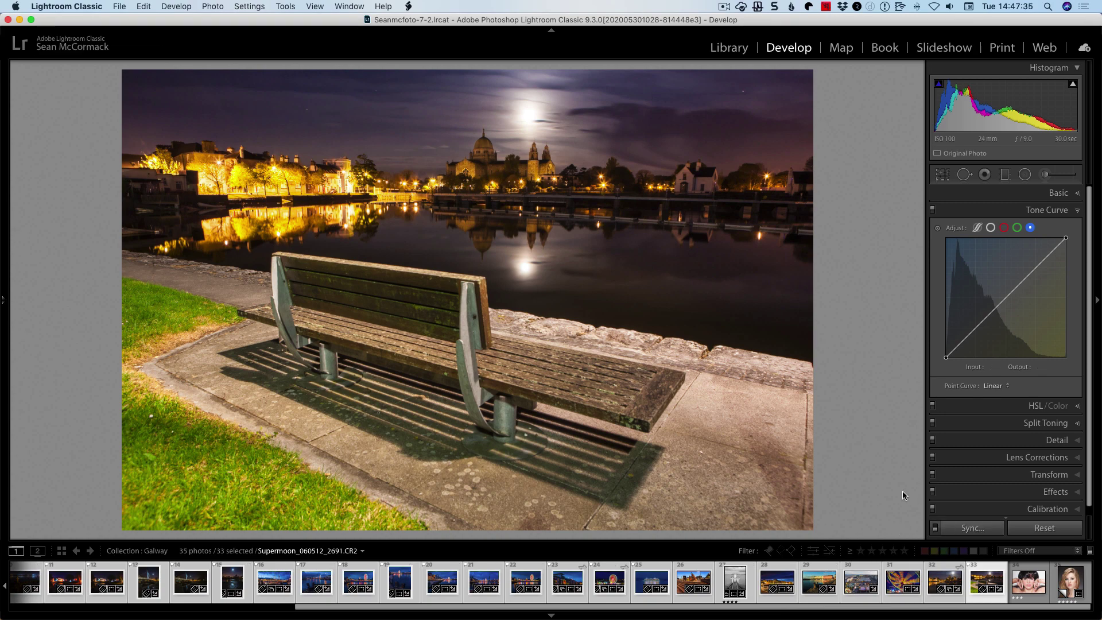
right_click(1014, 305)
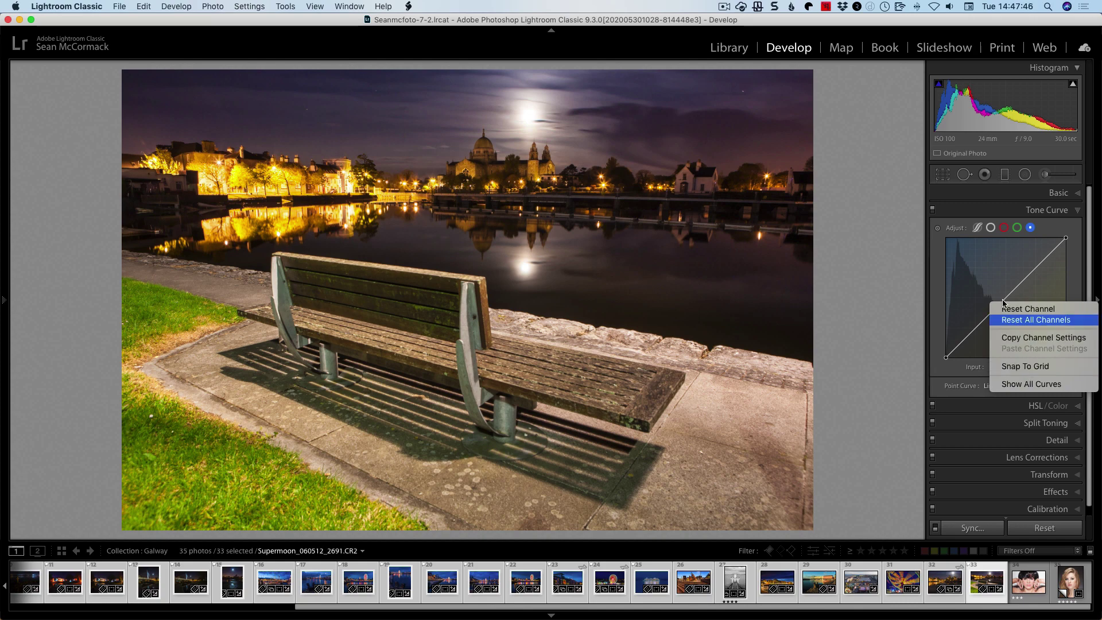
click(951, 292)
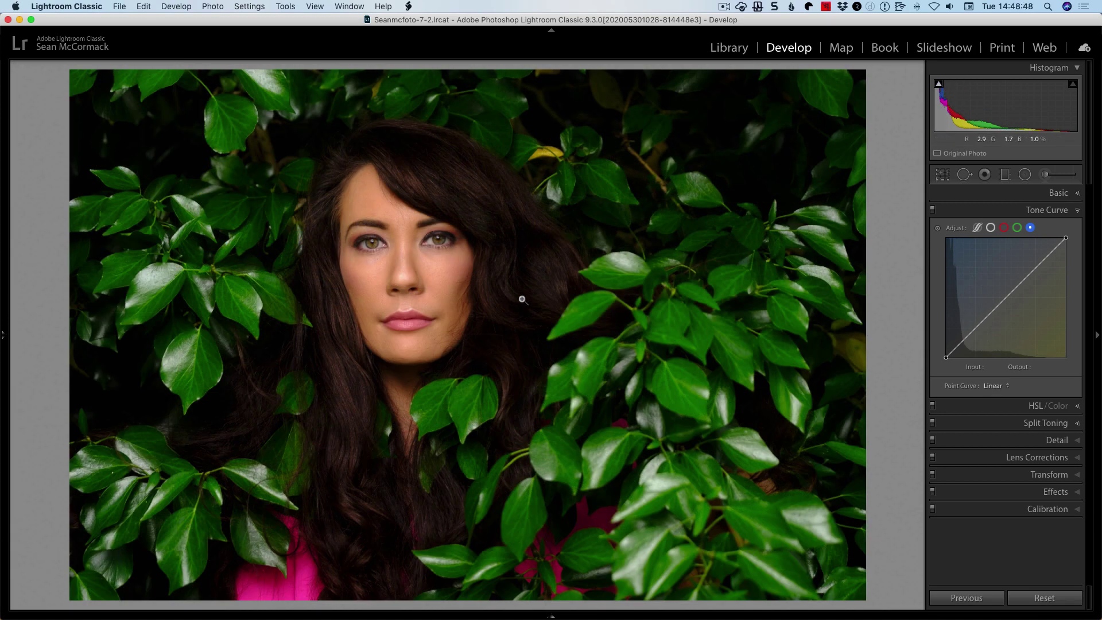
- Expand the Basic panel and open the Adjustment Brush (Size 4.0, Feather 95) on the leaf-framed portrait
click(1062, 193)
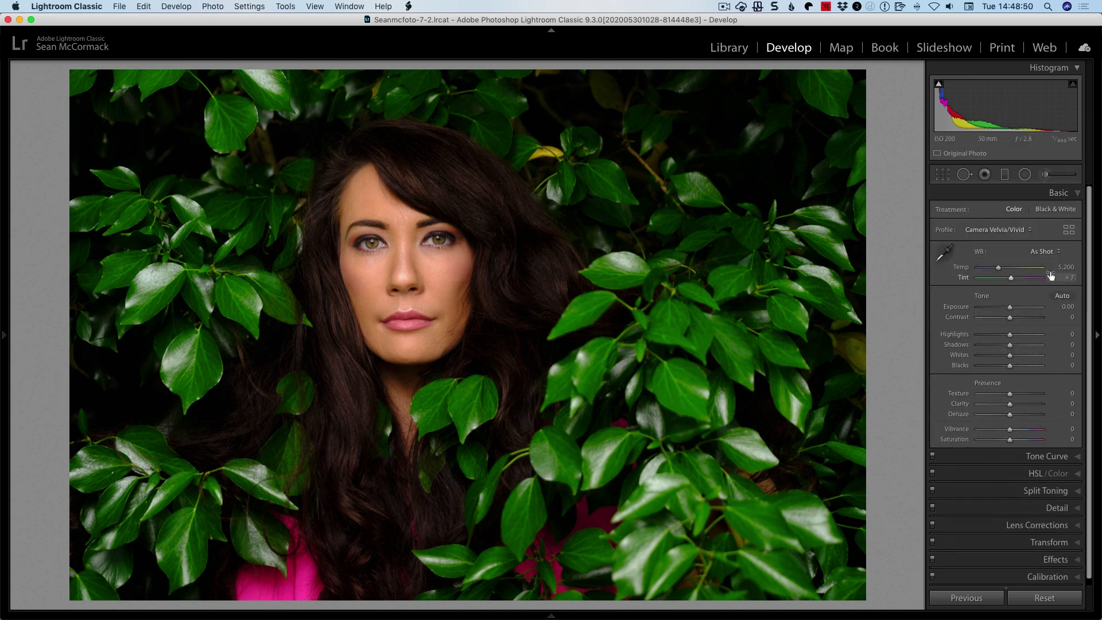
click(1046, 176)
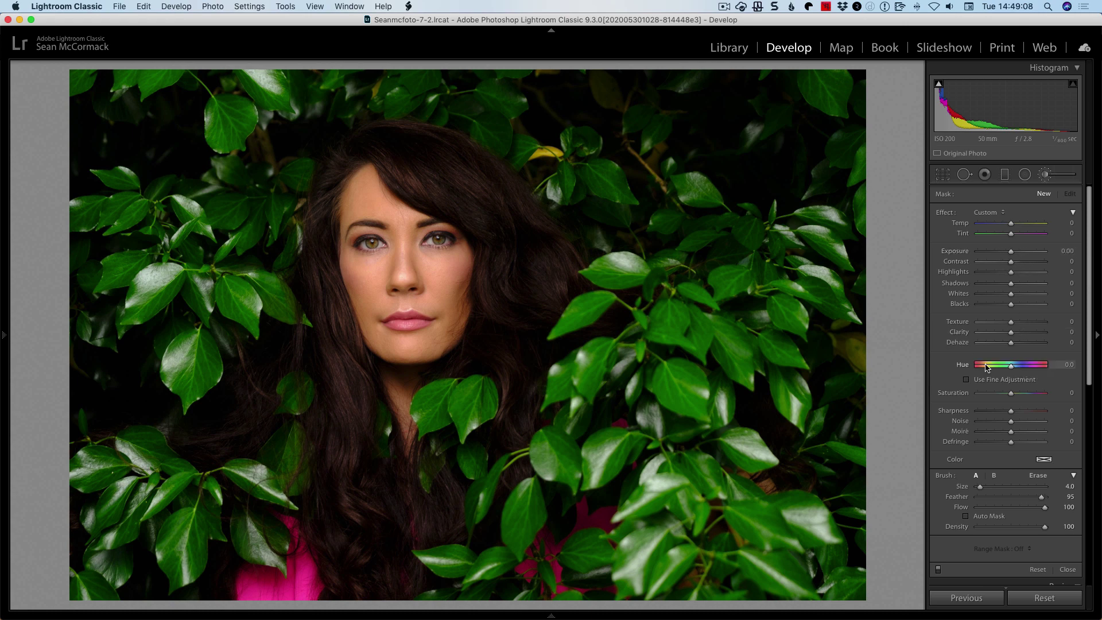
scroll(990, 378, down, 15)
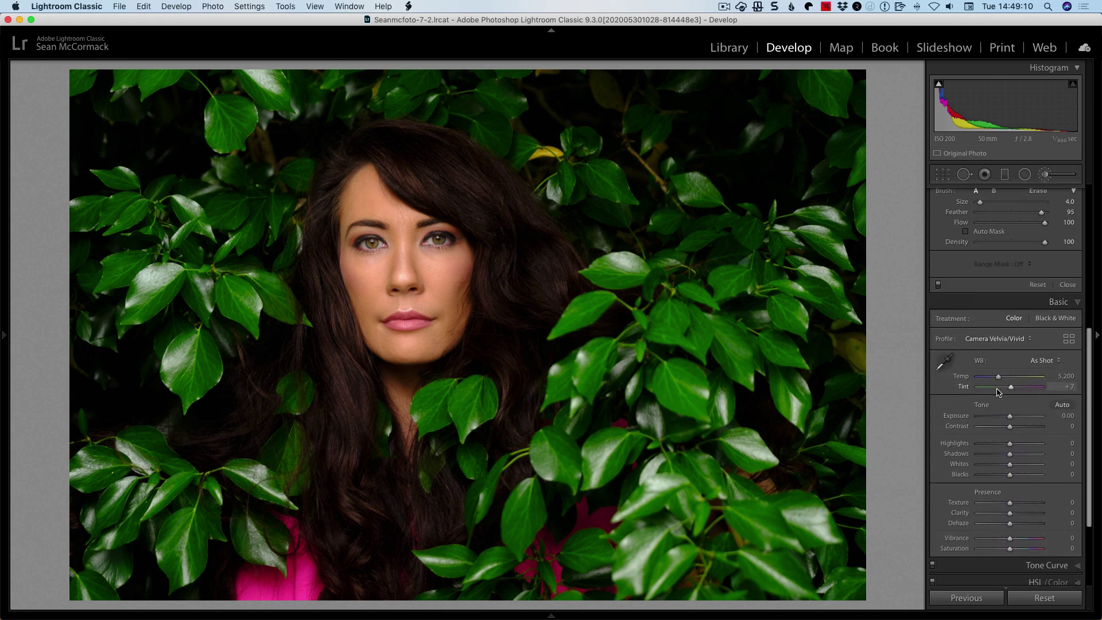
scroll(1010, 413, down, 5)
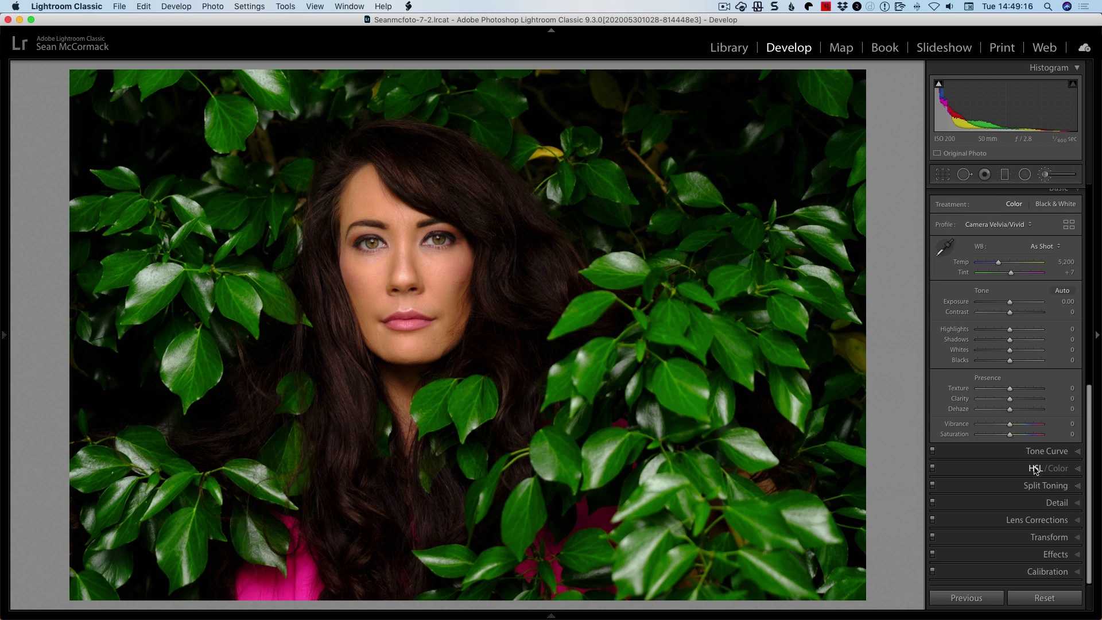
scroll(1030, 457, up, 20)
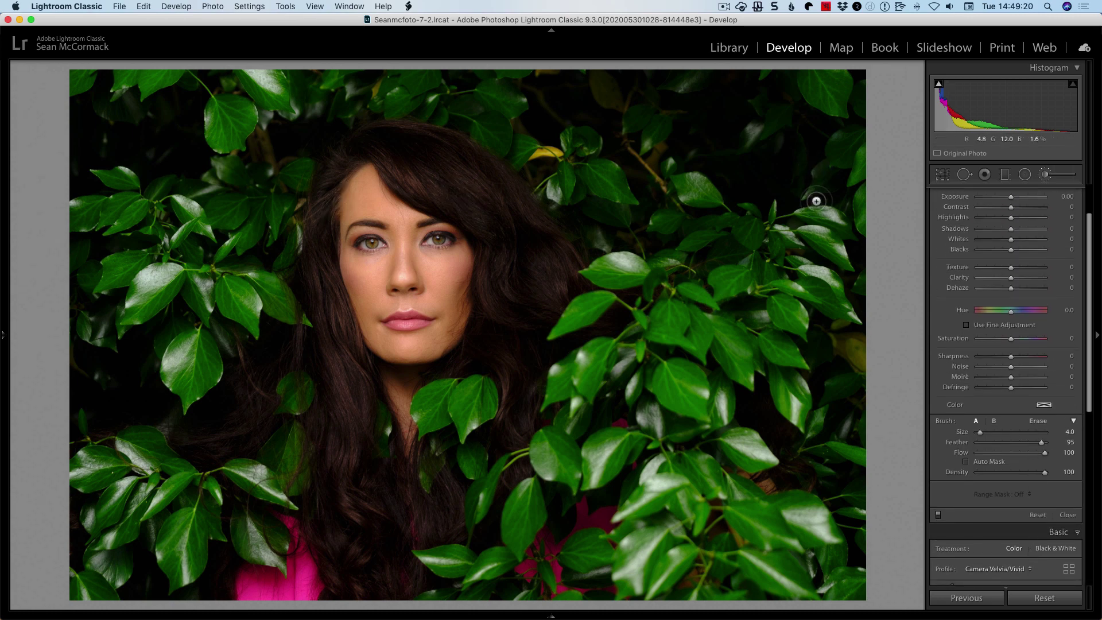
- Enlarge the brush, paint over the woman's face, and briefly show the mask overlay
key(bracketright)
key(bracketright)
key(bracketright)
key(bracketright)
key(bracketright)
key(bracketright)
key(bracketright)
key(bracketright)
key(bracketright)
key(bracketright)
key(bracketright)
key(bracketright)
drag(387, 217, 334, 237)
key(o)
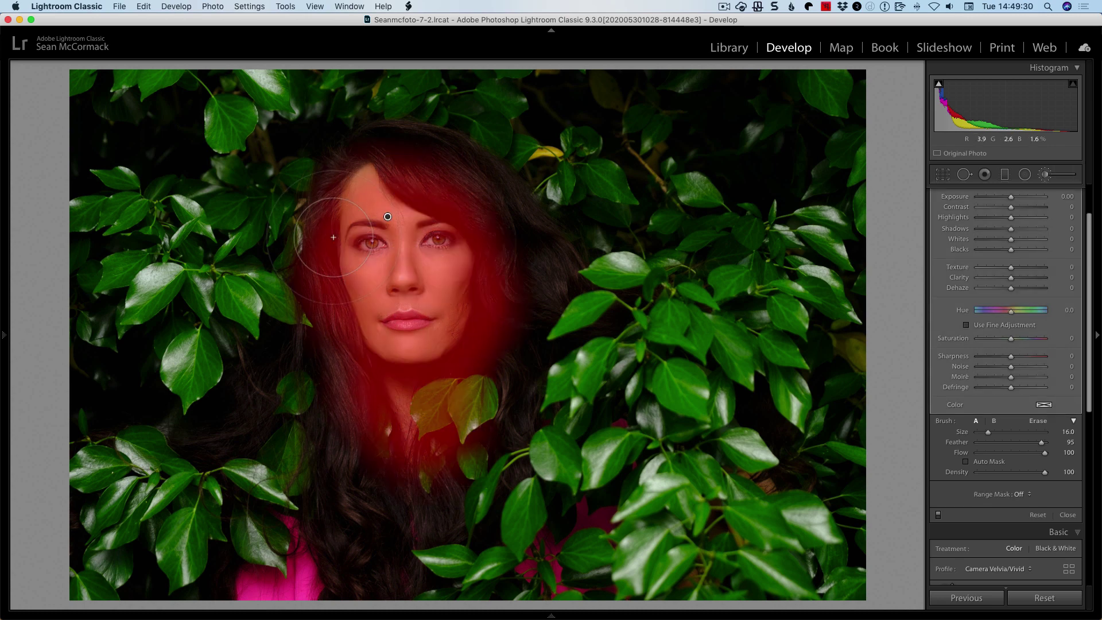
key(o)
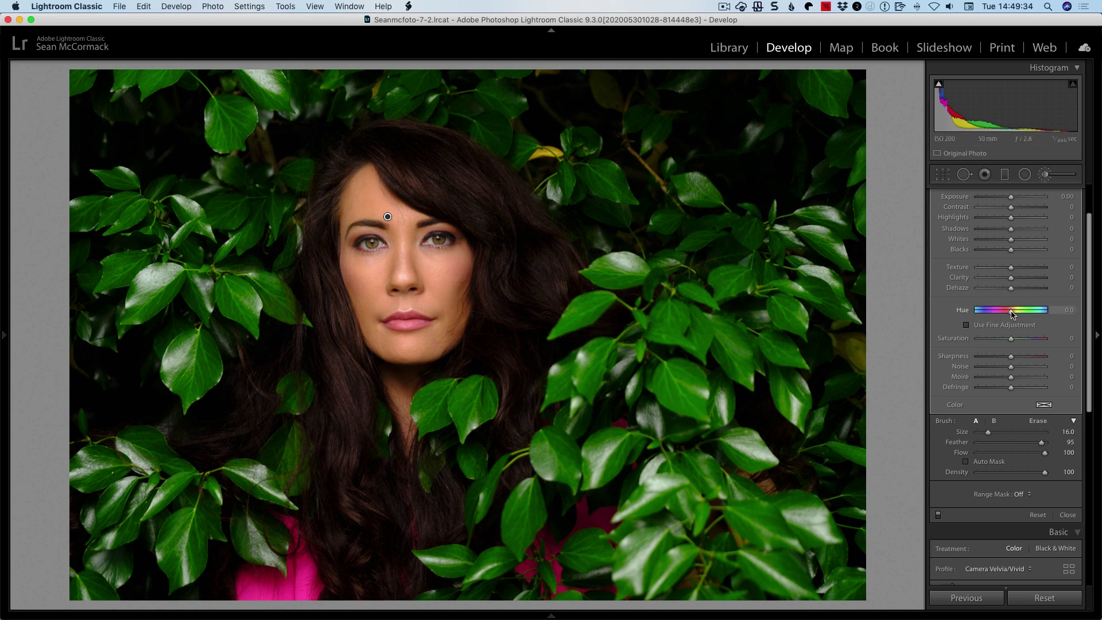
- Set the face mask's Hue to -7.8 with Use Fine Adjustment turned on
mouse_move(1012, 313)
mouse_down()
mouse_move(961, 313)
mouse_move(1025, 313)
mouse_move(971, 314)
mouse_up()
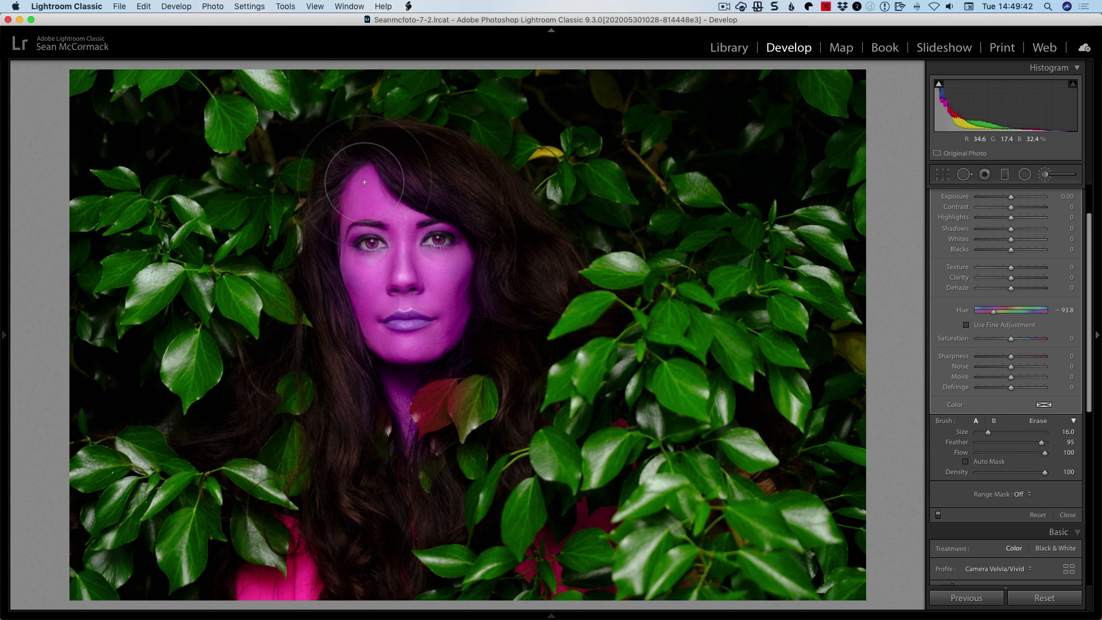
click(1011, 314)
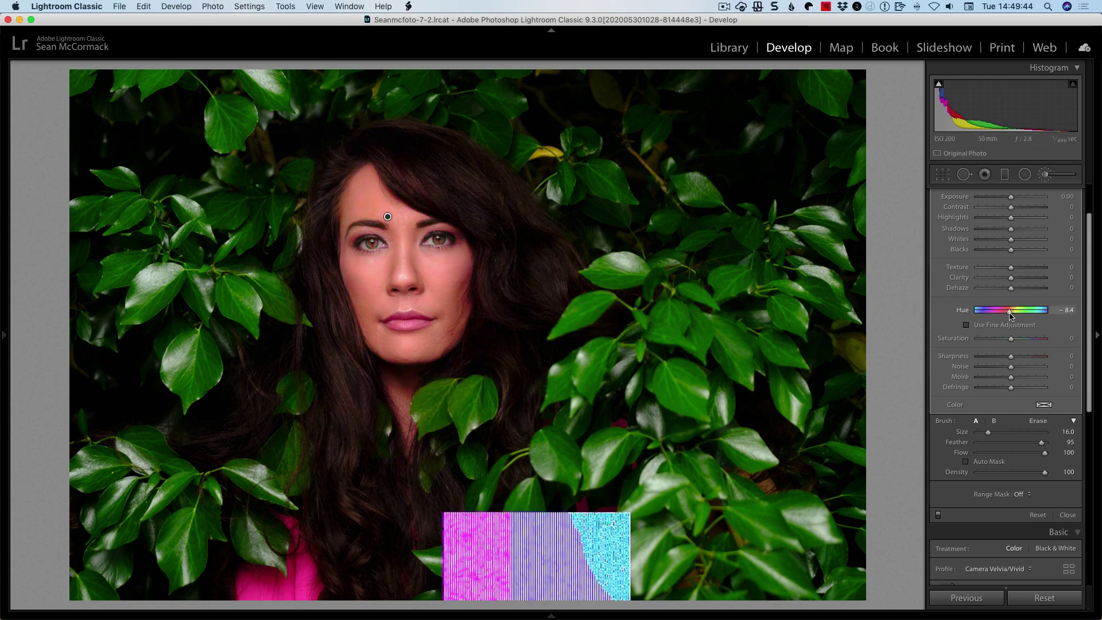
drag(1010, 315, 1011, 315)
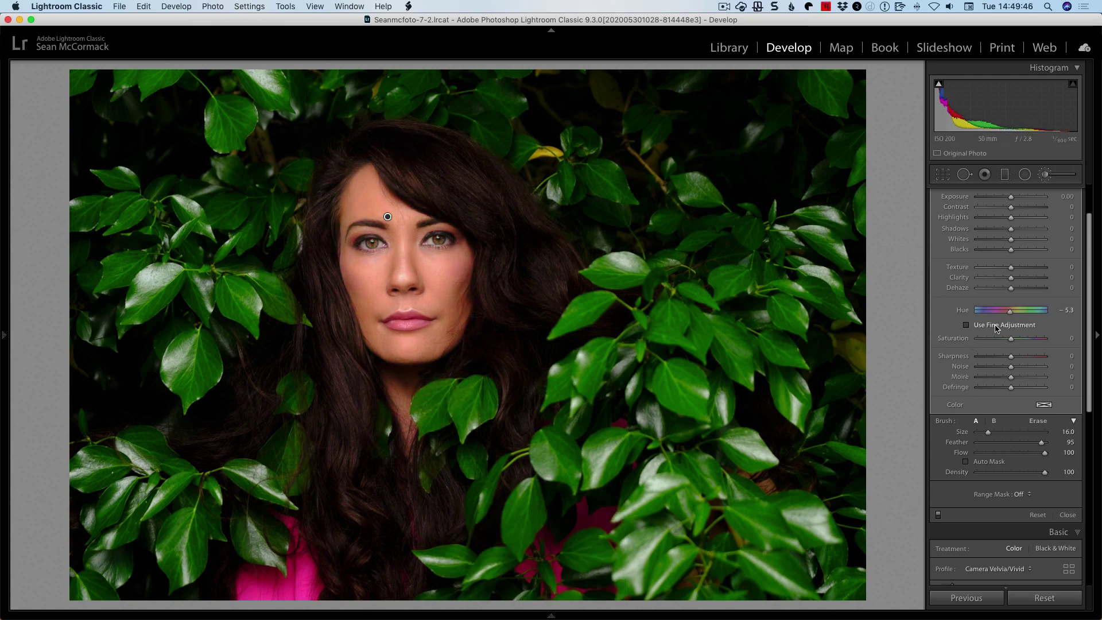
drag(1013, 318, 956, 315)
drag(1100, 327, 1007, 317)
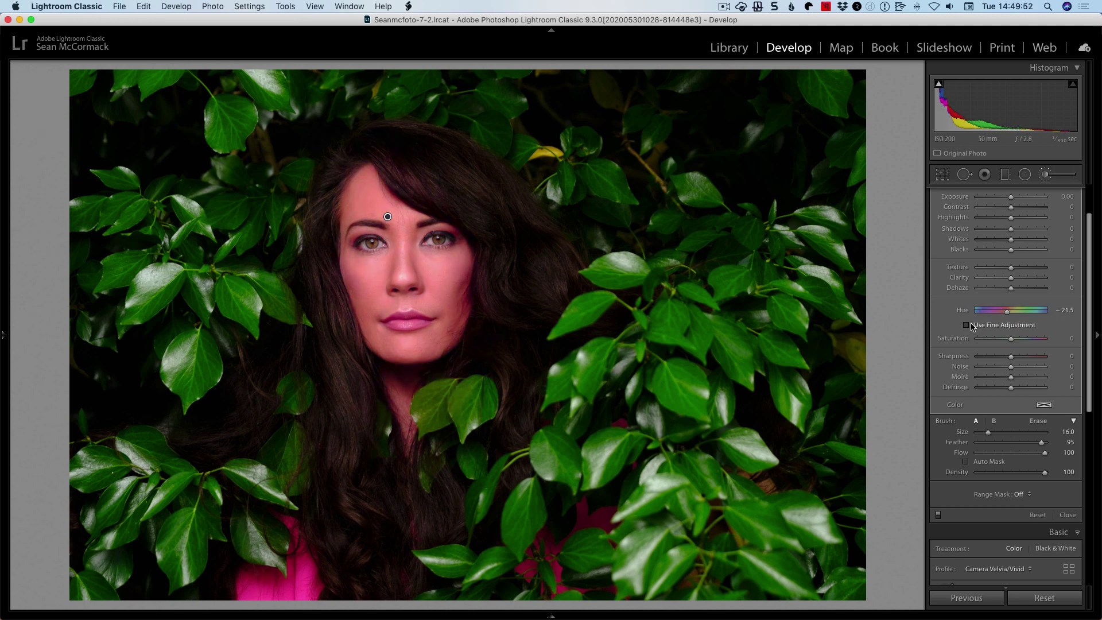
click(1006, 325)
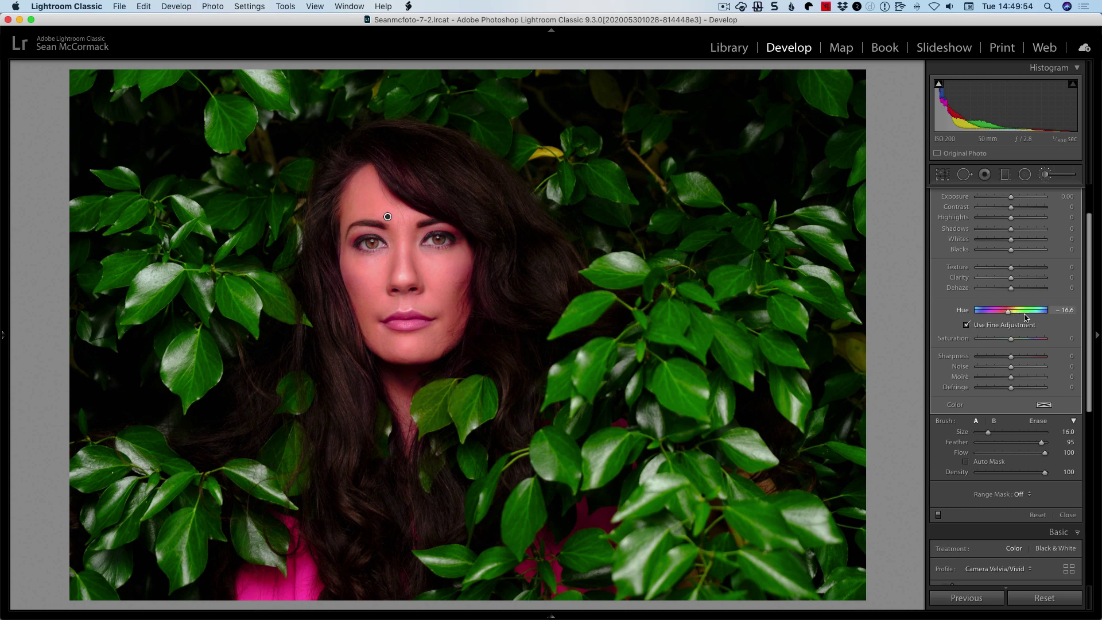
drag(1067, 322, 1032, 344)
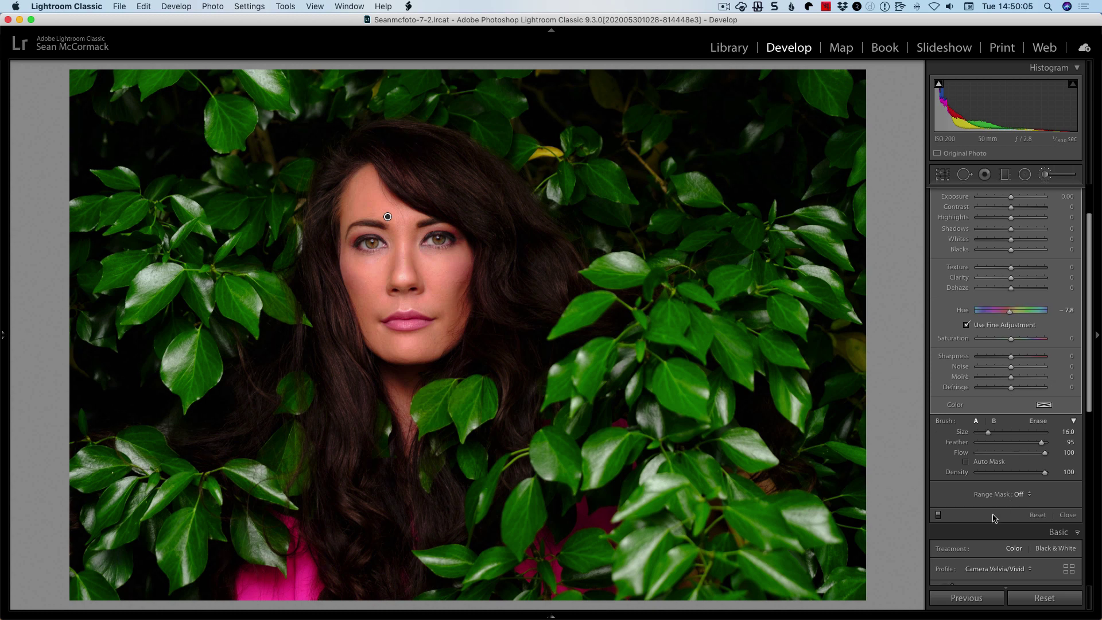
- Compare the face brush off and on, then add a Color range mask sampled from the skin
click(939, 515)
click(939, 515)
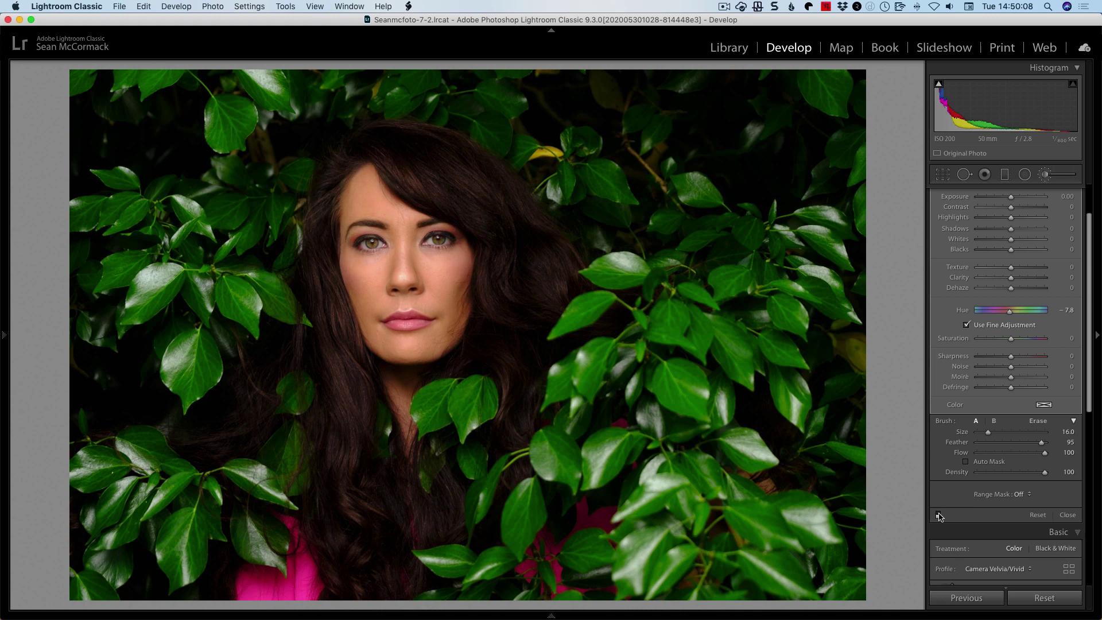
click(1019, 494)
click(1029, 500)
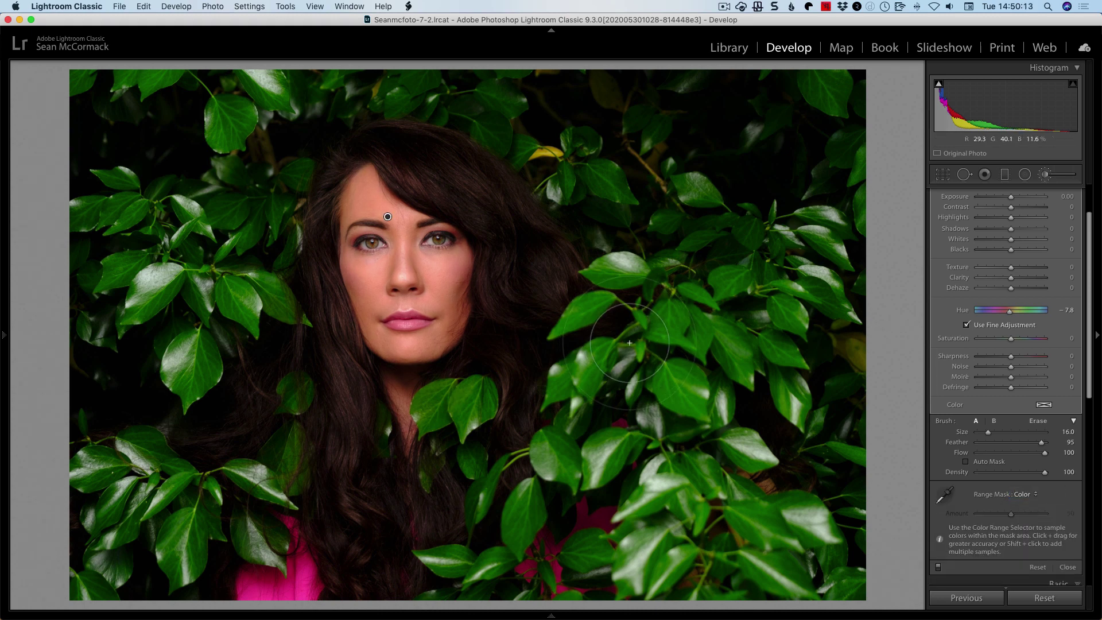
click(945, 494)
click(436, 264)
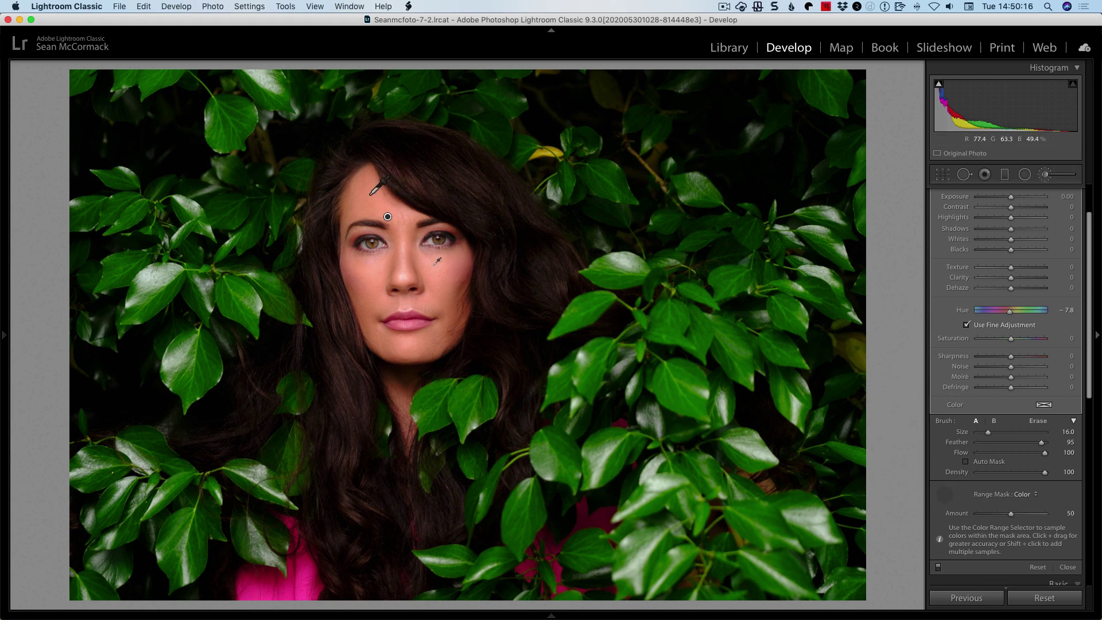
key(o)
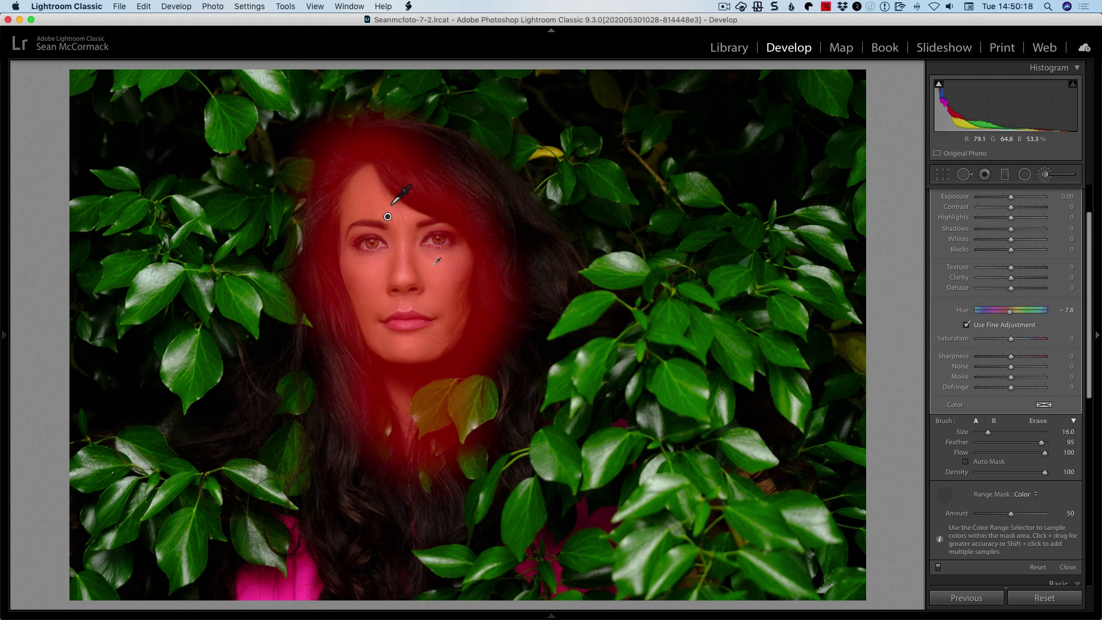
click(366, 198)
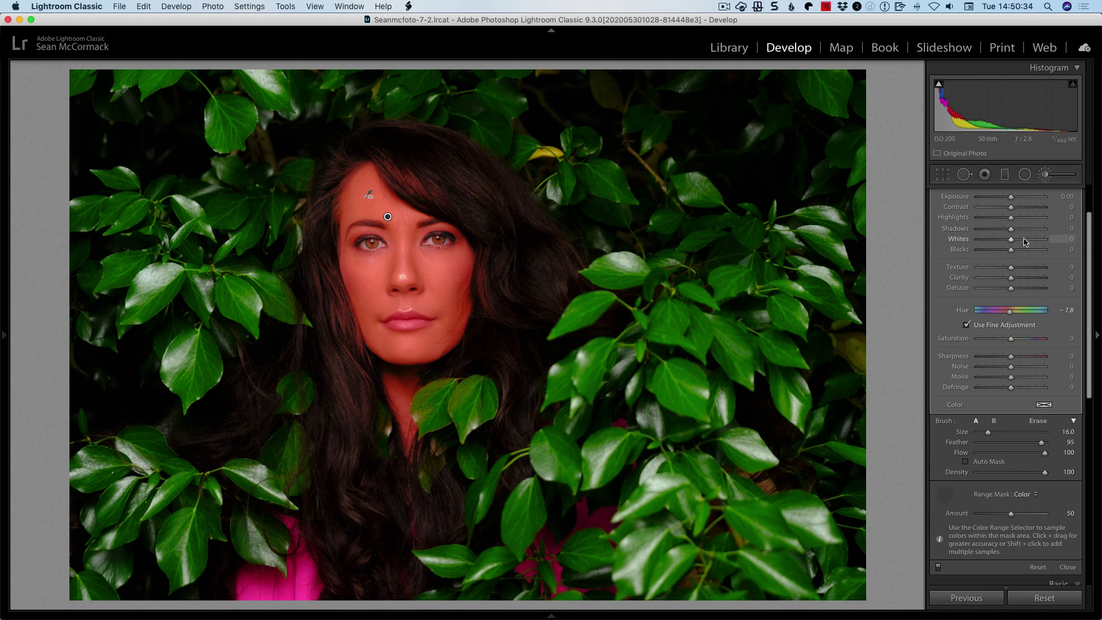
- Drag a graduated filter over the whole photo with a hue shift and fine adjustment off
scroll(1063, 258, up, 3)
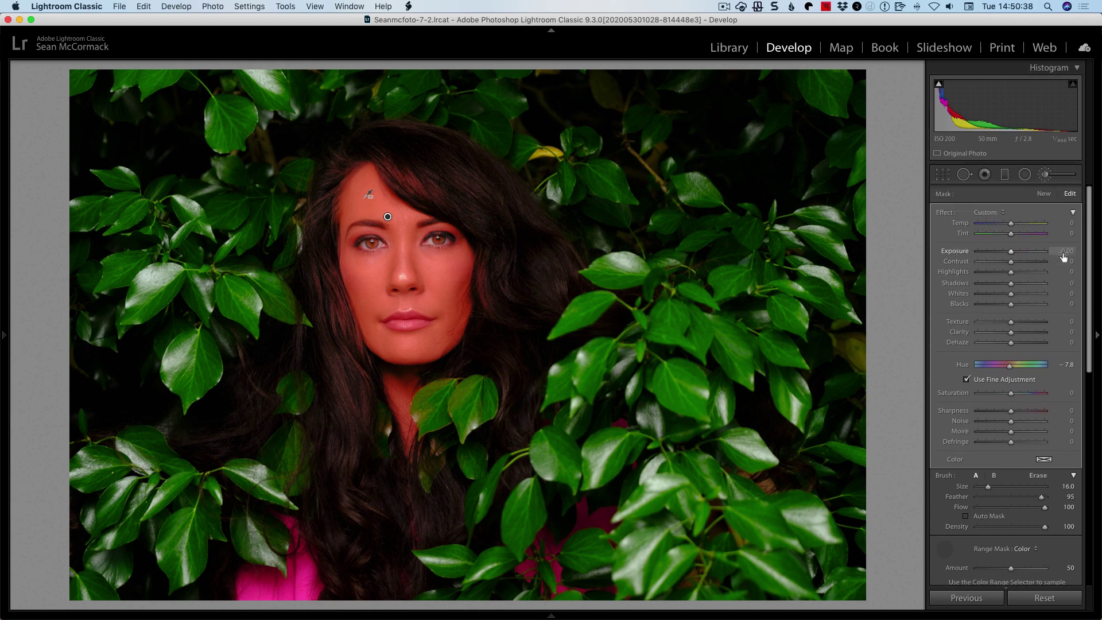
click(1043, 194)
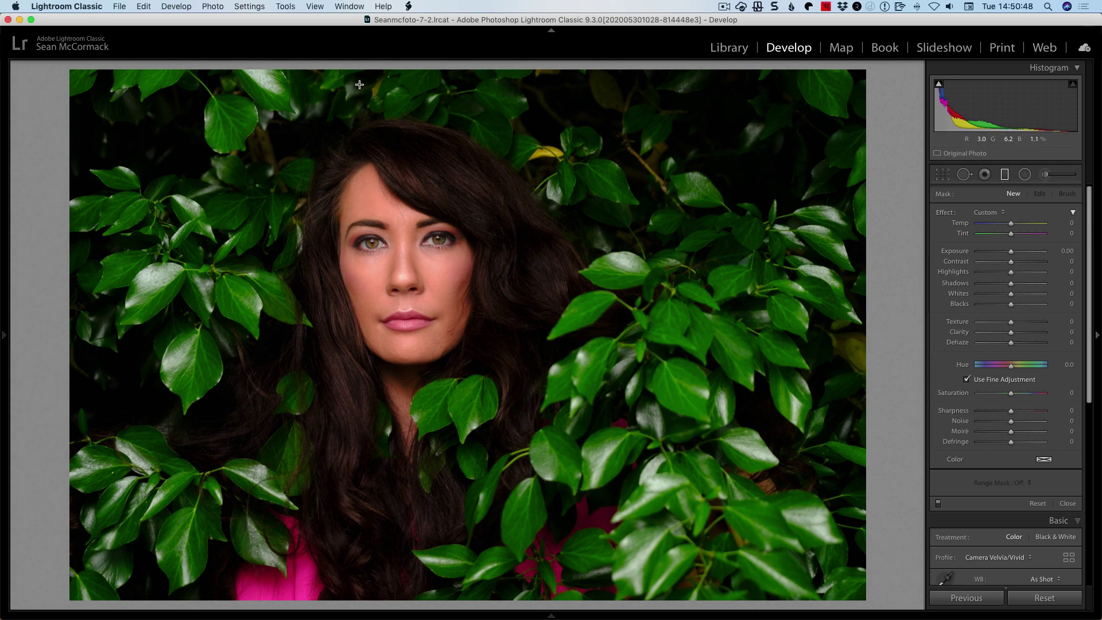
drag(359, 84, 361, 184)
mouse_move(360, 133)
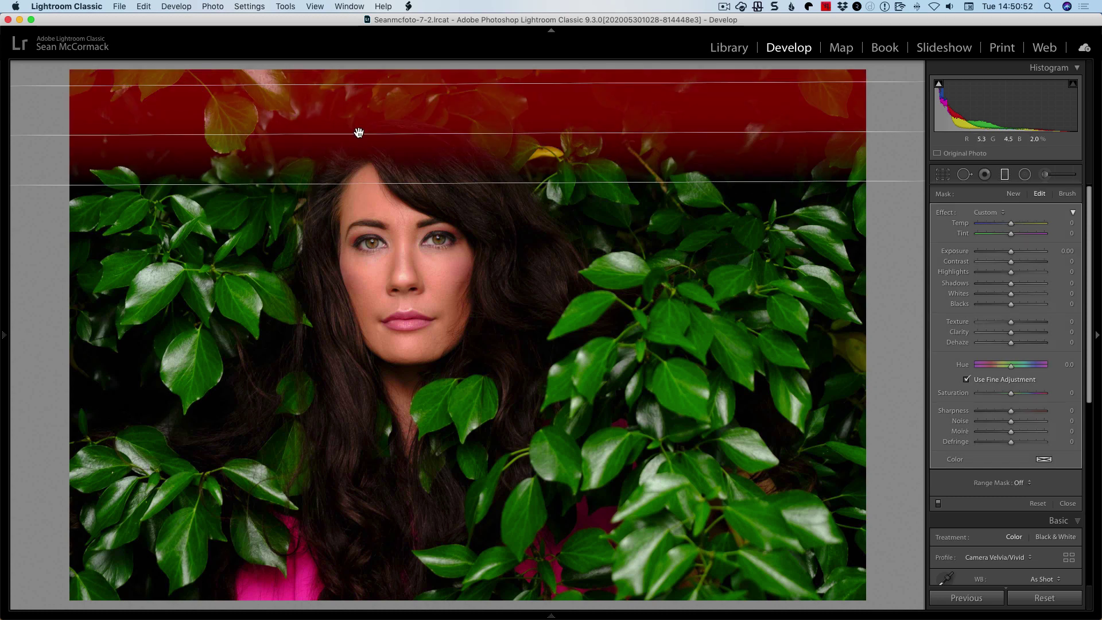
drag(359, 133, 372, 609)
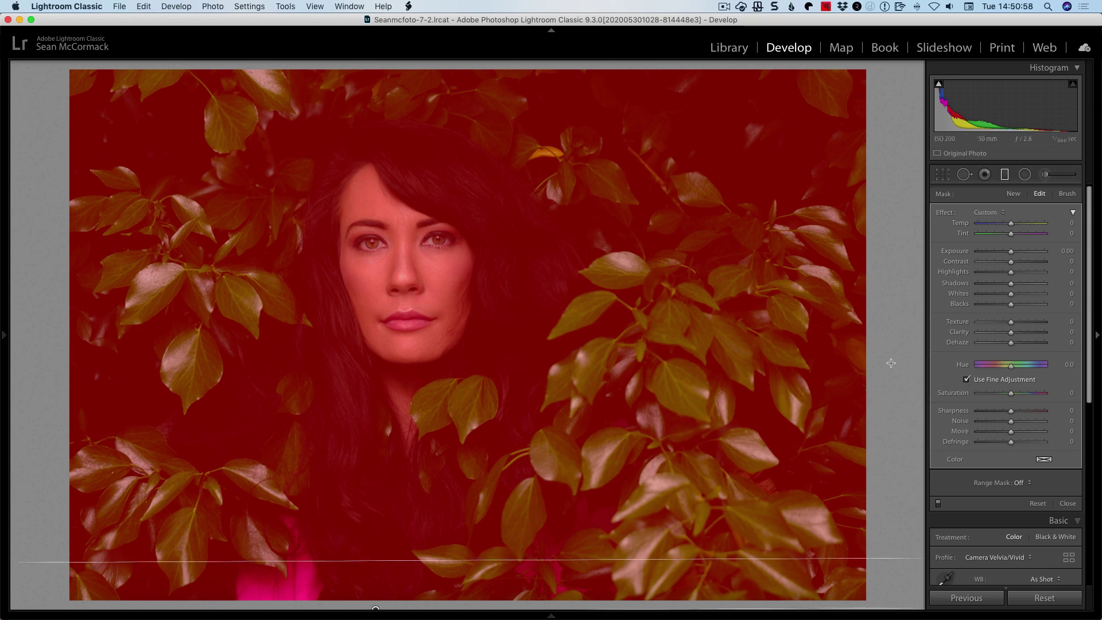
key(o)
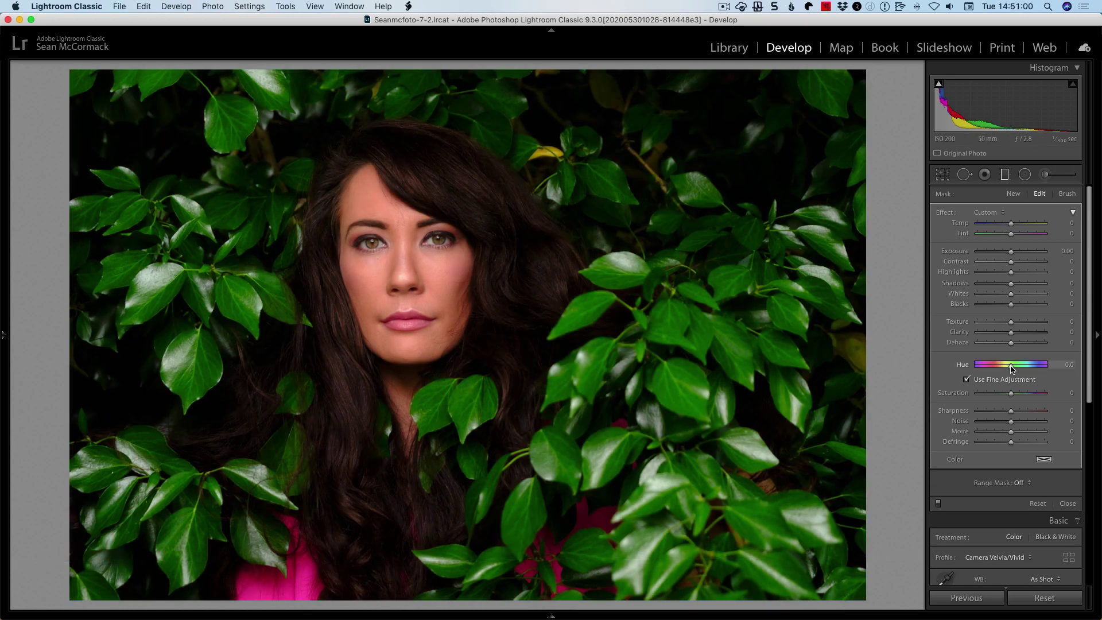
drag(1012, 369, 990, 370)
click(967, 379)
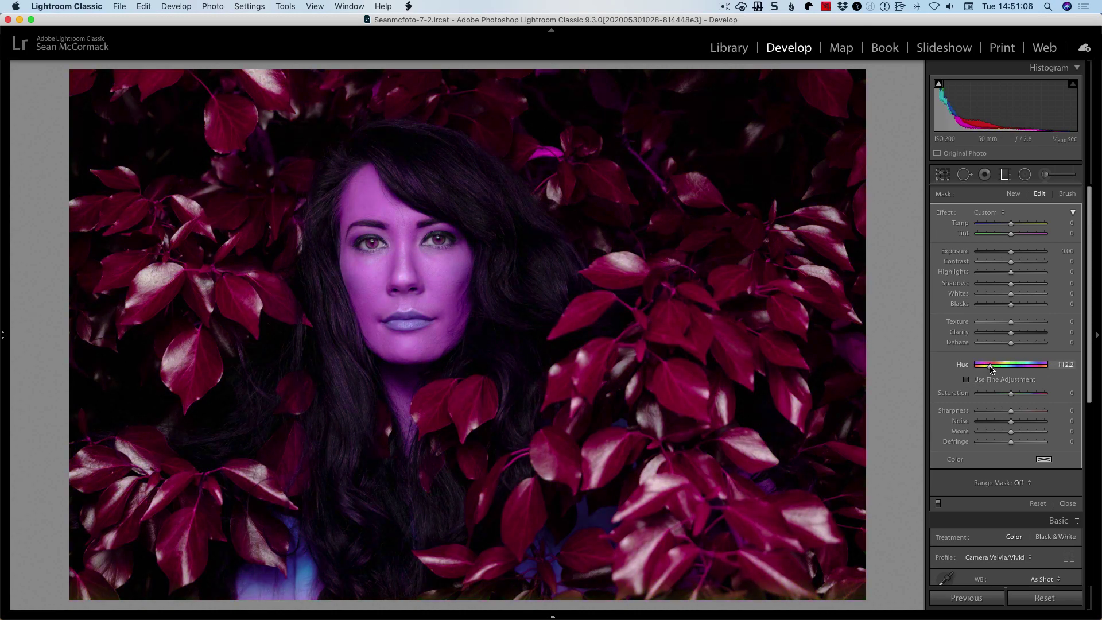
- Set the filter's Range Mask to Color and sample several leaf colours
click(1022, 483)
click(1028, 489)
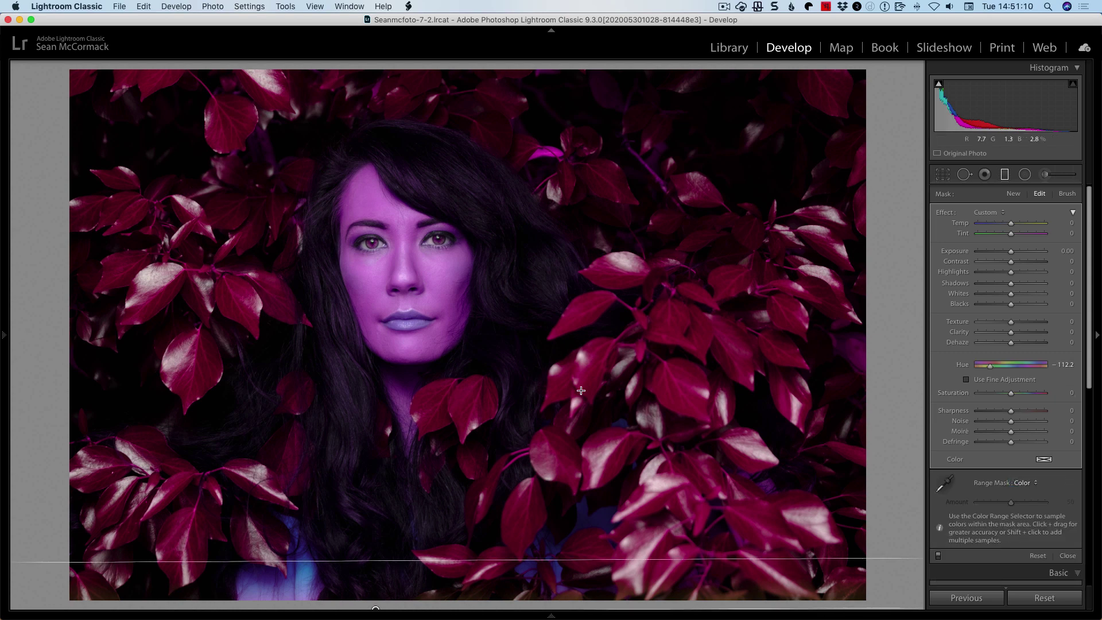
click(944, 484)
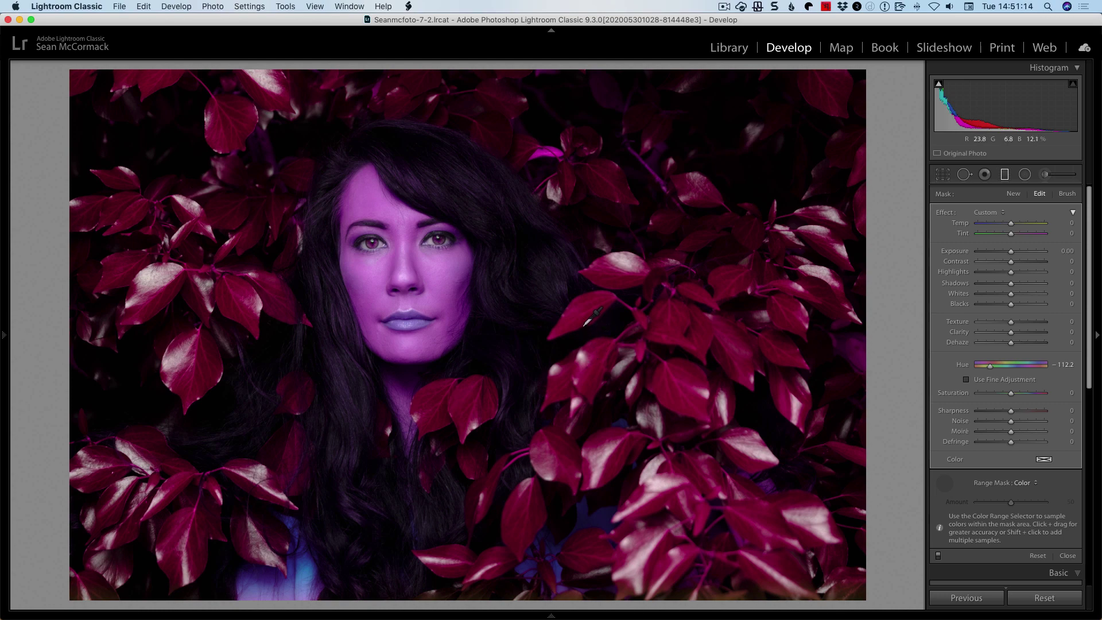
click(587, 322)
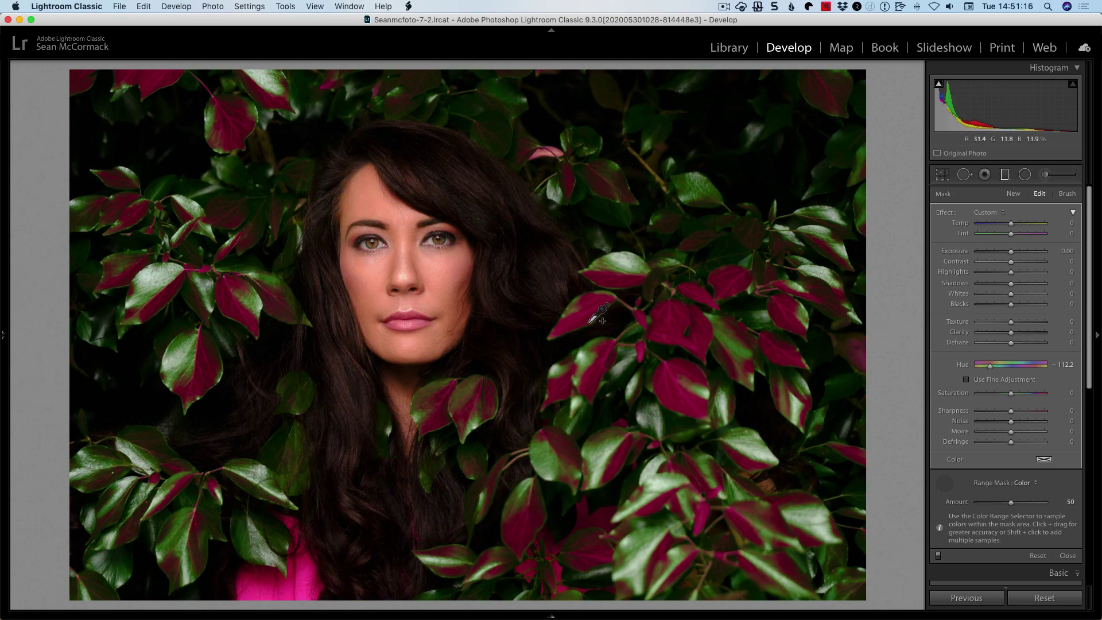
shift+click(629, 257)
shift+click(585, 132)
shift+click(507, 119)
- Sample more leaves and the hair, then delete the hue-shift filter
shift+click(256, 294)
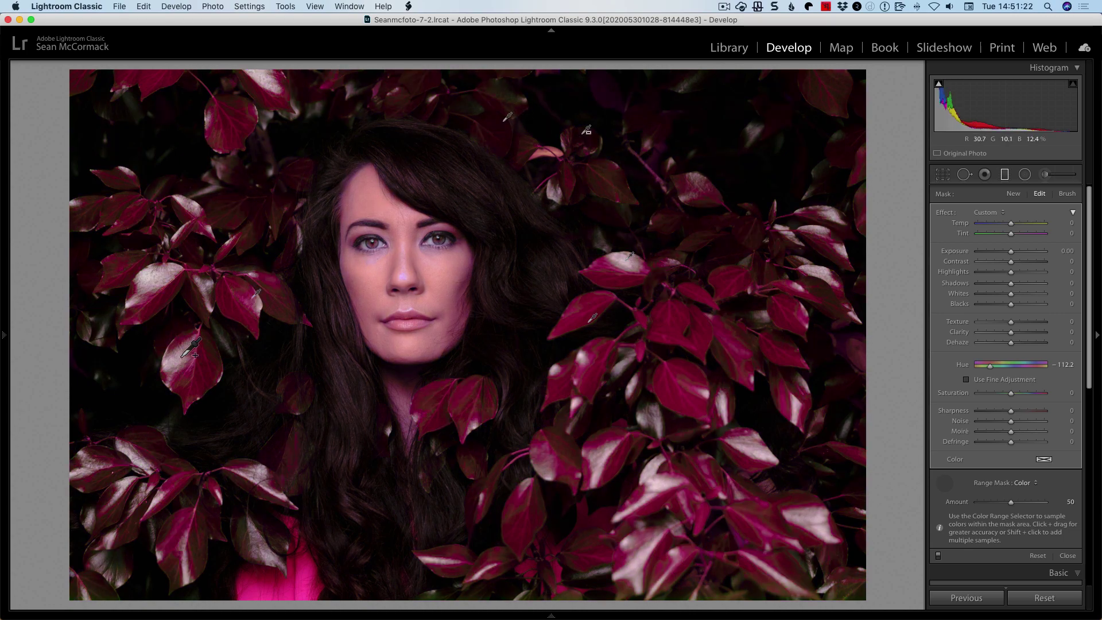
shift+click(536, 523)
shift+click(619, 463)
shift+click(637, 380)
shift+click(631, 357)
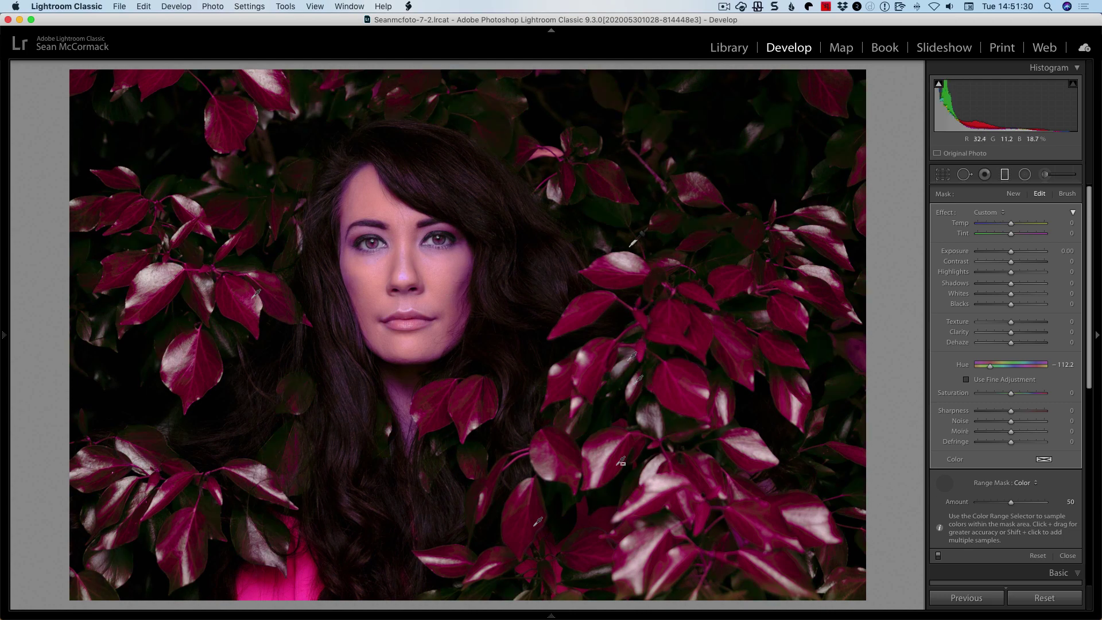
shift+click(288, 377)
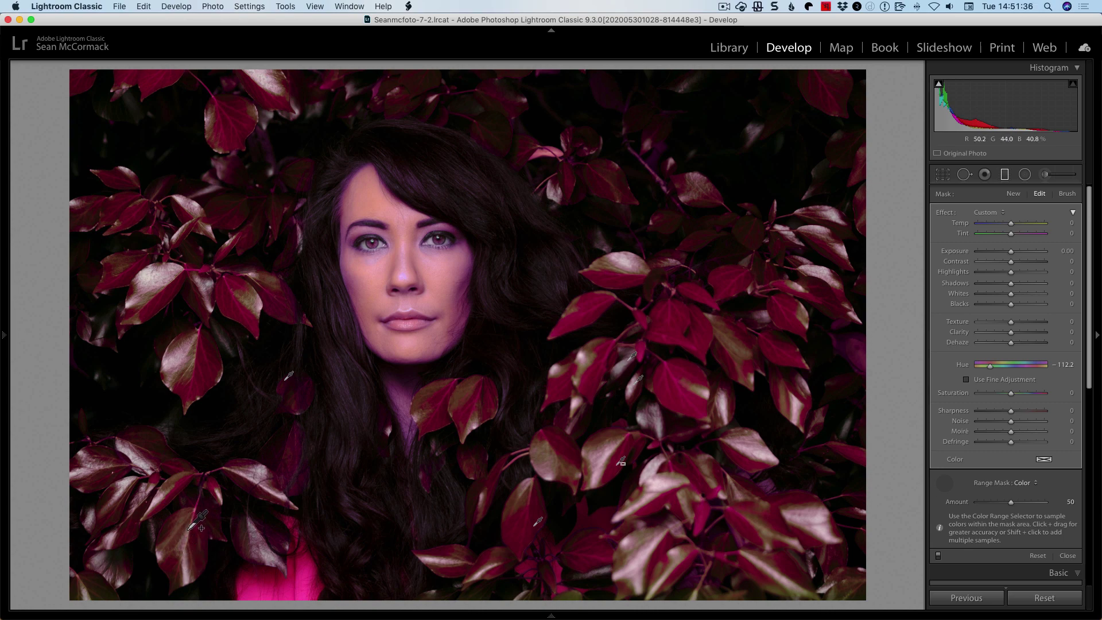
shift+click(168, 486)
shift+click(183, 342)
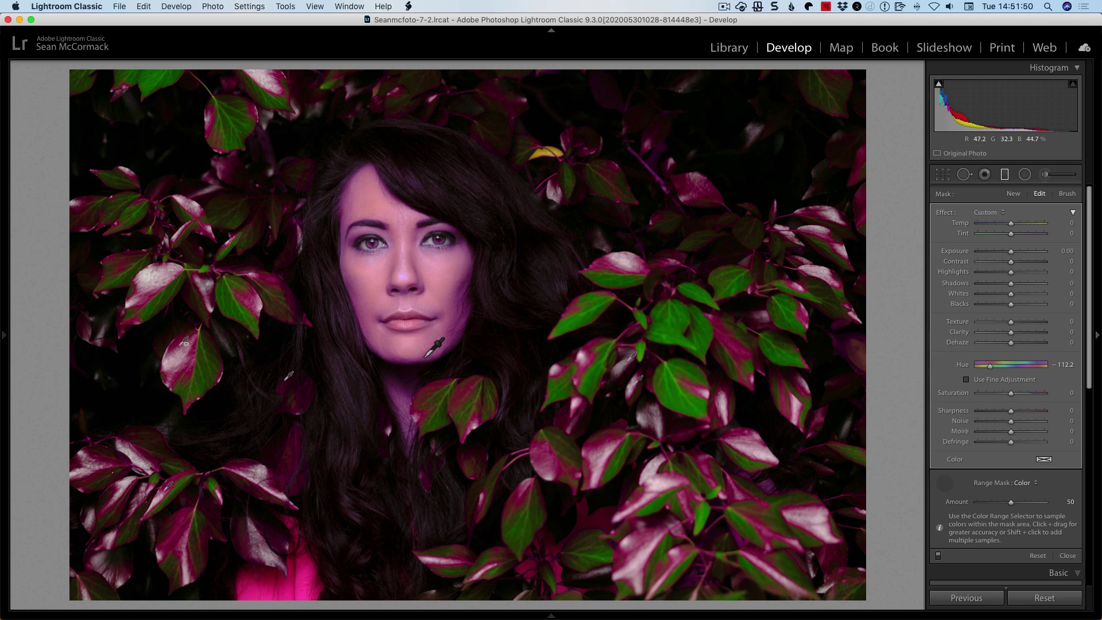
mouse_move(392, 605)
key(Delete)
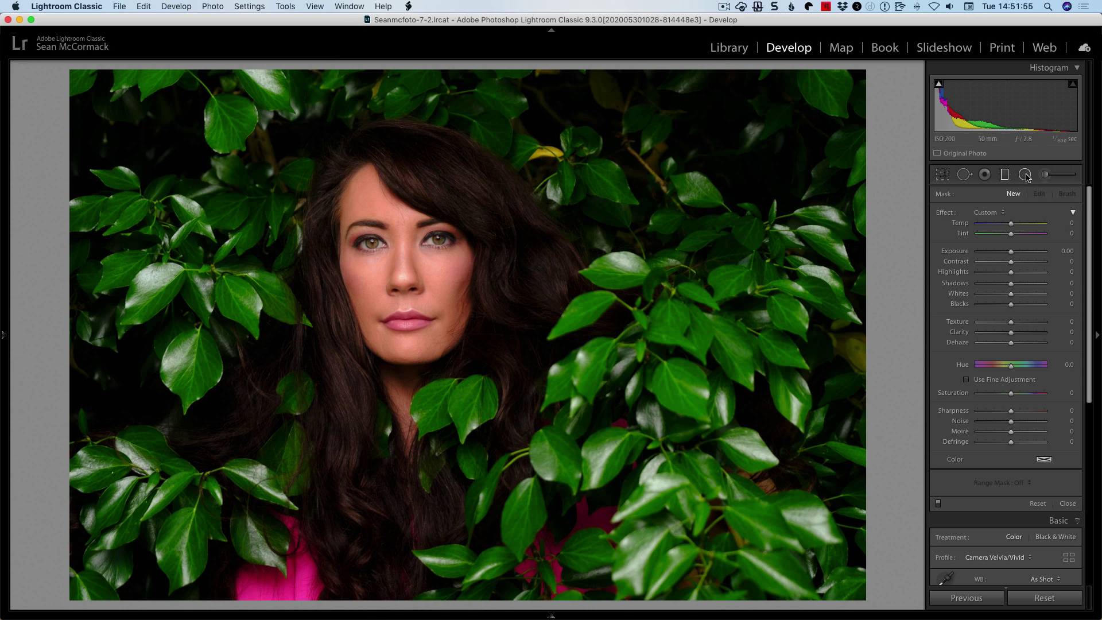
- Select the forehead brush pin (Hue -7.8, colour mask) and toggle it off and on to compare
click(1045, 174)
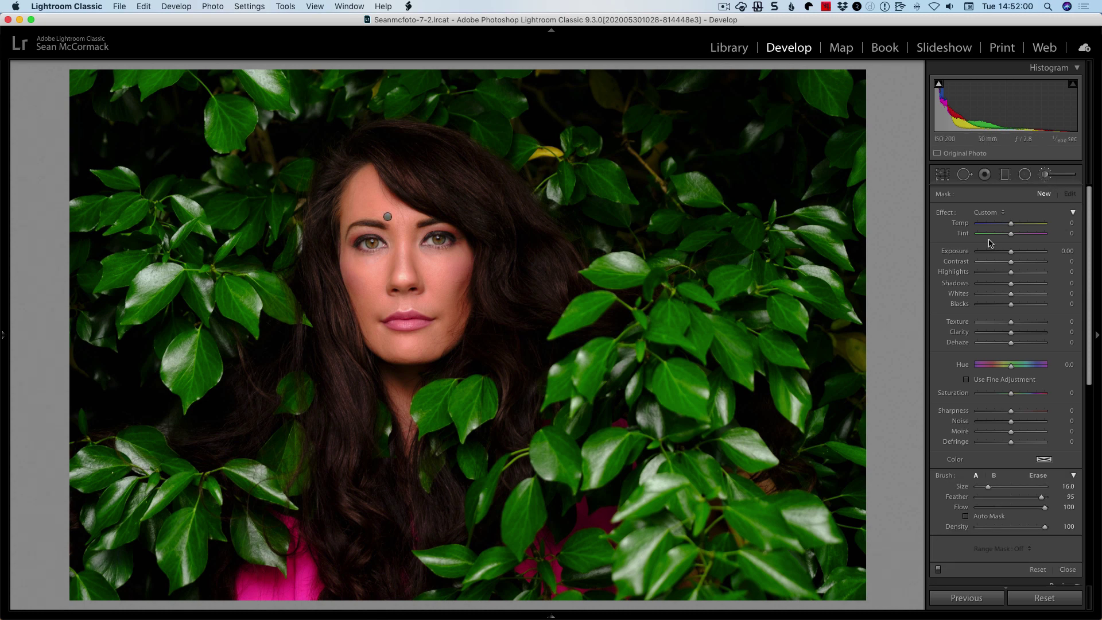
click(388, 216)
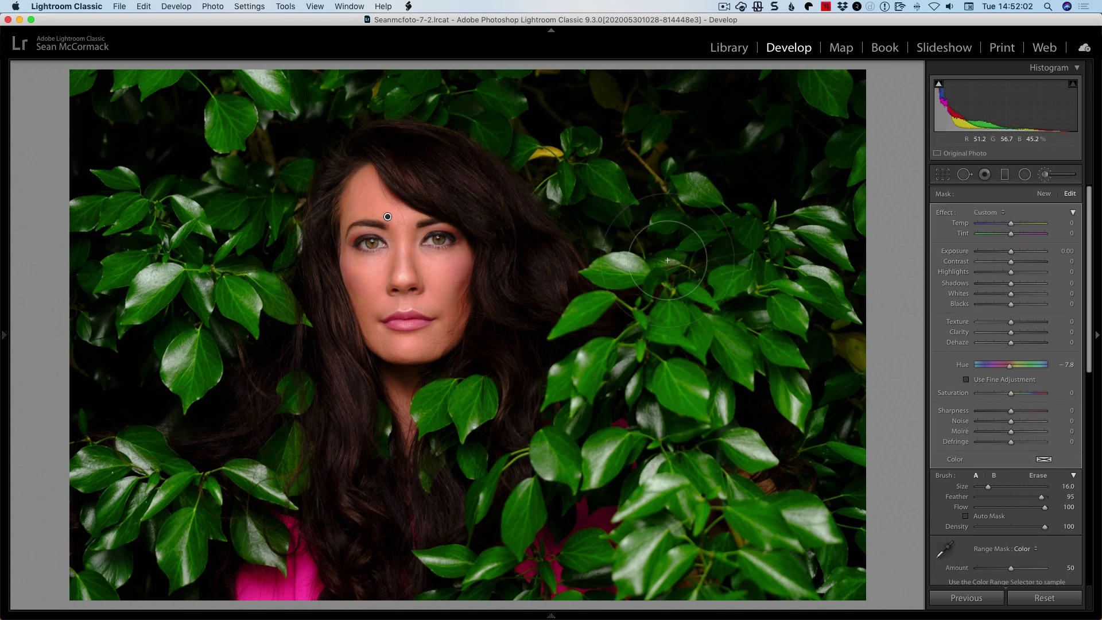
scroll(957, 525, down, 3)
scroll(957, 525, down, 1)
click(939, 571)
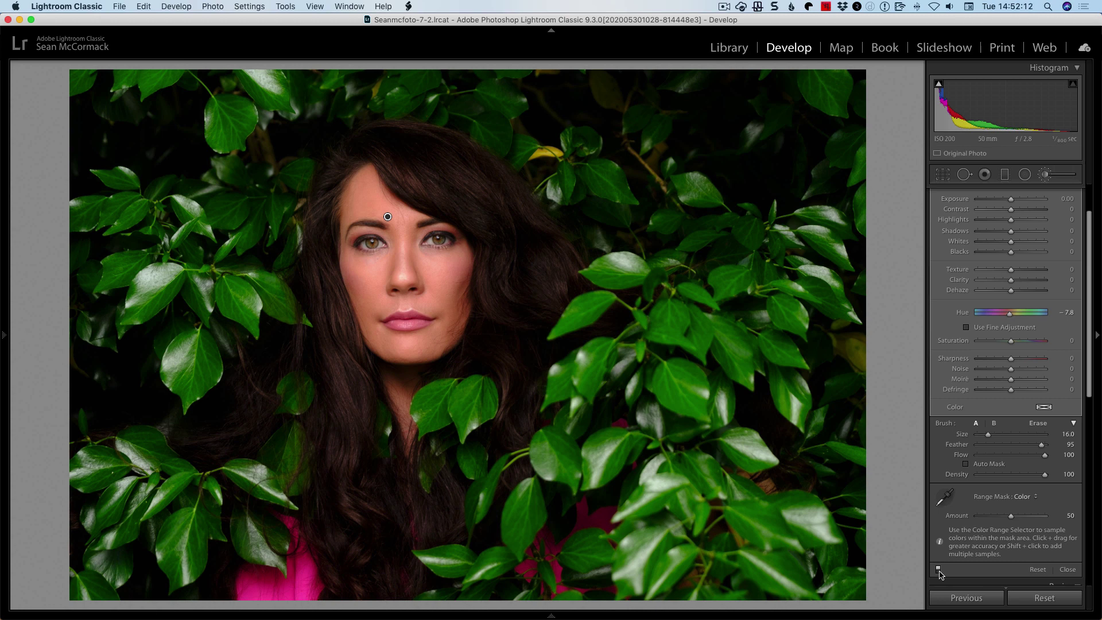
click(939, 572)
click(939, 572)
- Expand the Defaults presets, start a New Develop Preset, and open its ISO adaptive Learn More help
key(F7)
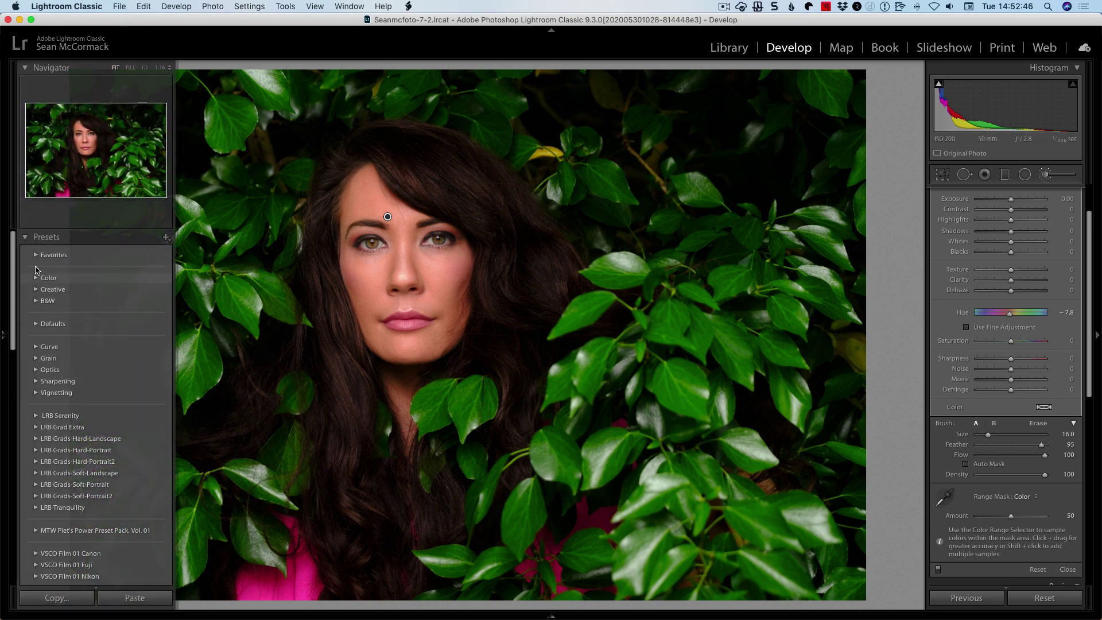
click(36, 323)
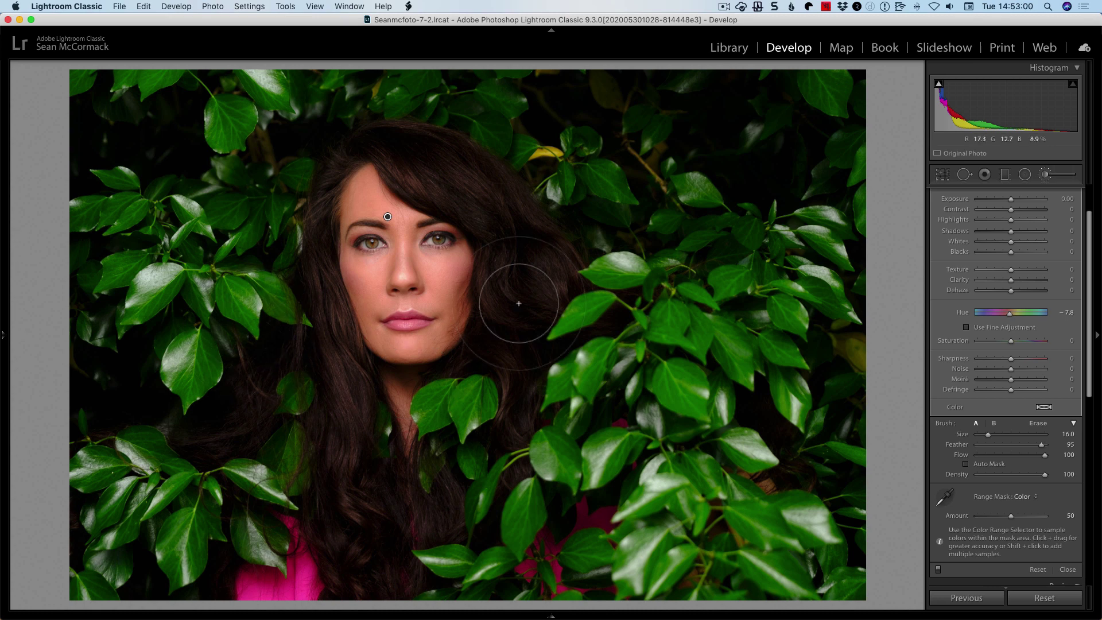
click(175, 7)
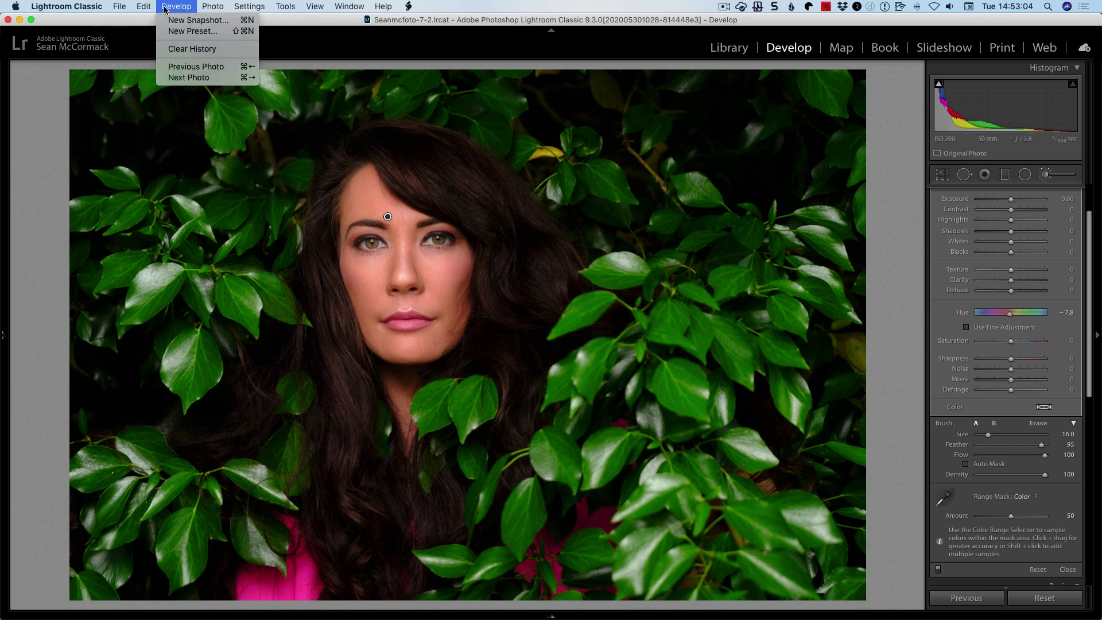
click(180, 32)
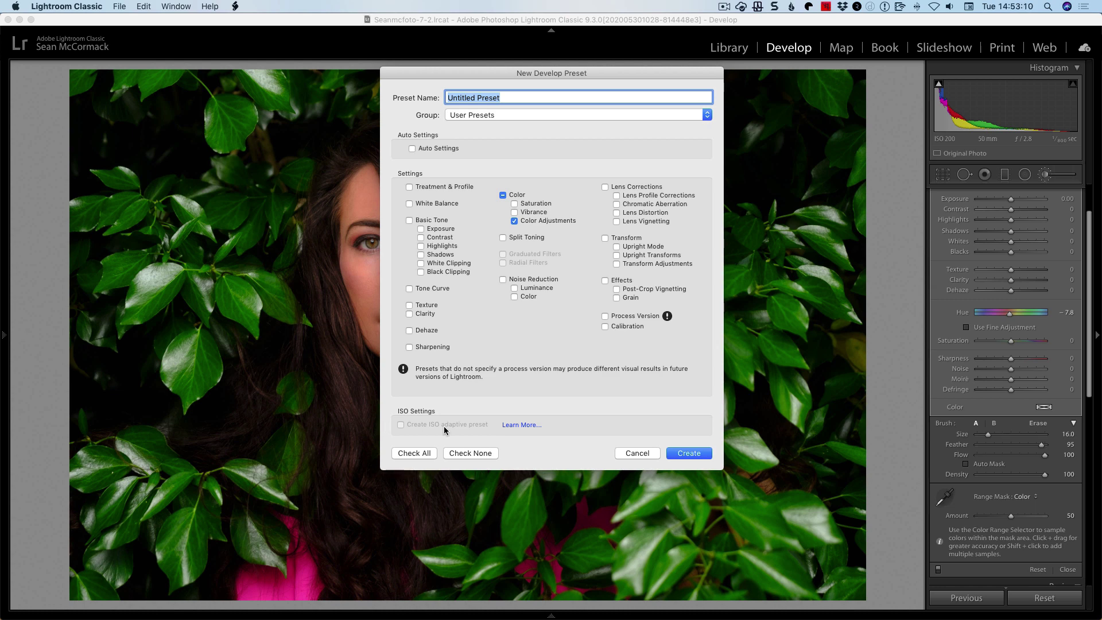
click(515, 424)
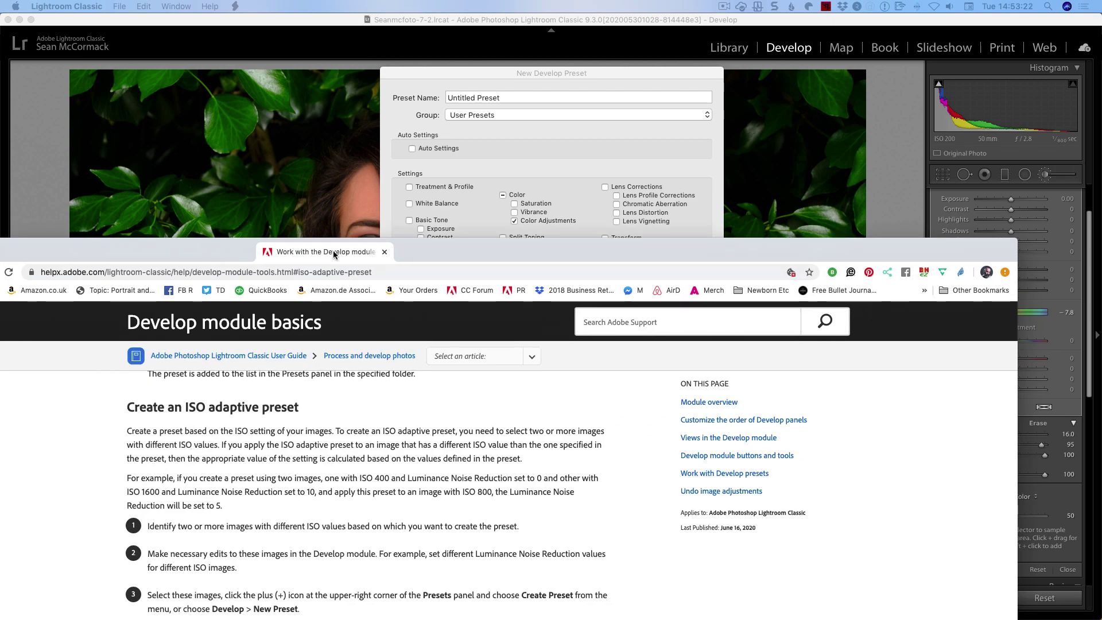
- Read through Adobe's ISO adaptive preset help page, then close it
drag(333, 251, 388, 57)
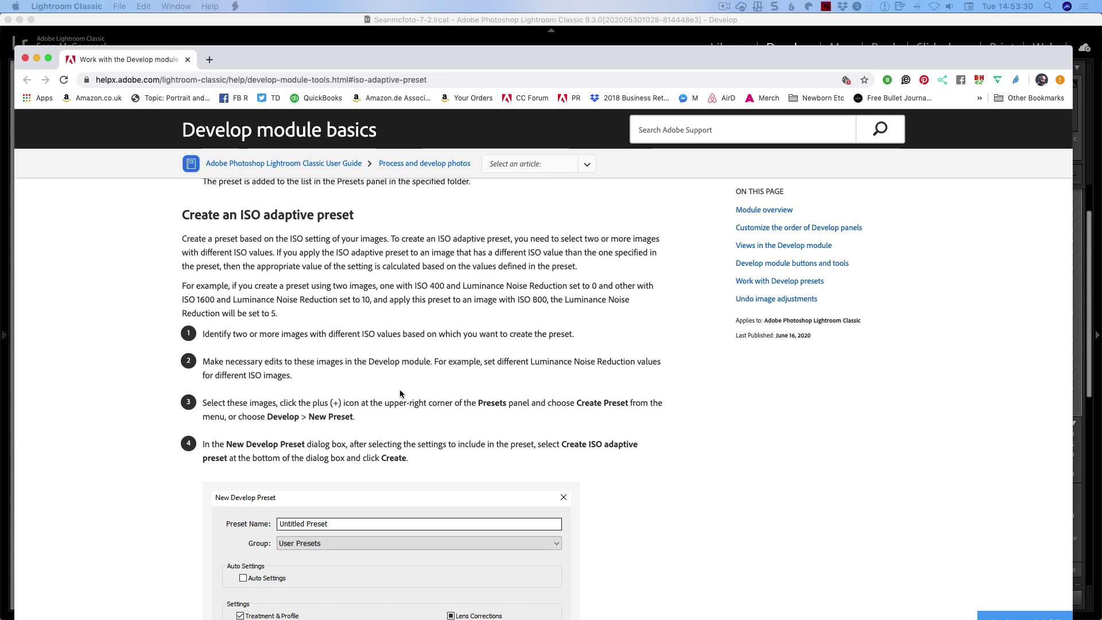
scroll(329, 475, down, 5)
right_click(337, 472)
click(171, 438)
scroll(171, 438, down, 8)
scroll(171, 438, up, 2)
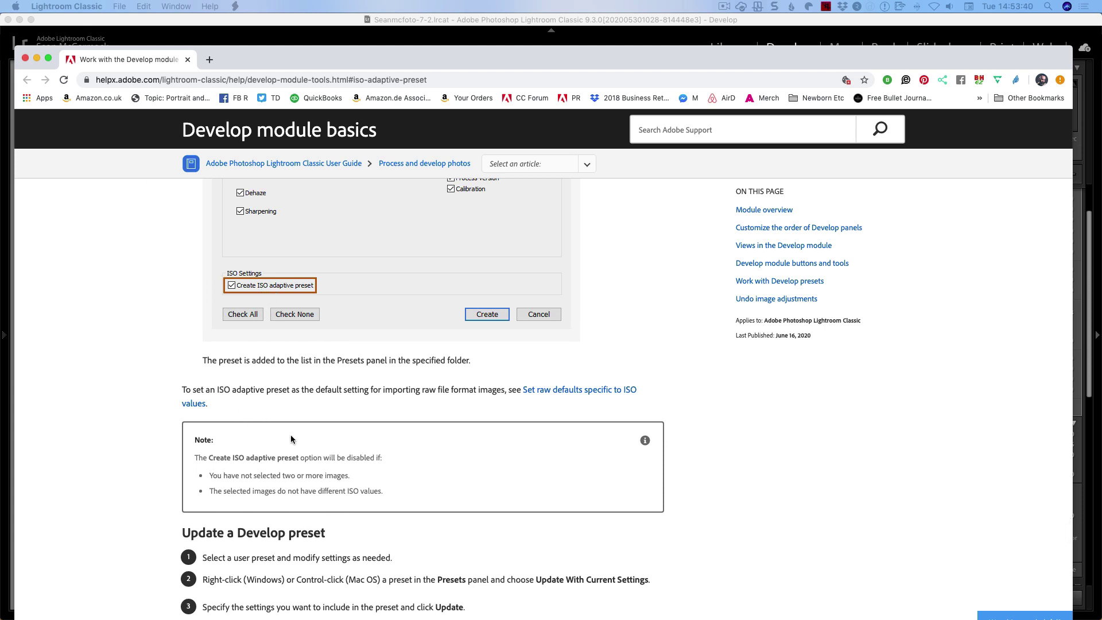
scroll(291, 435, down, 4)
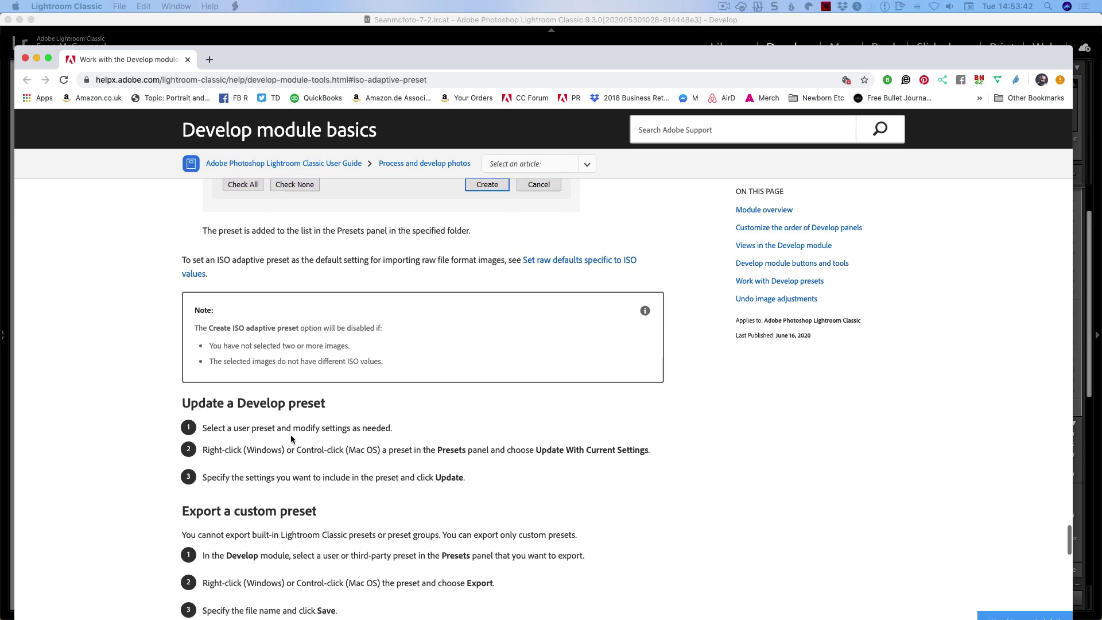
scroll(214, 355, up, 15)
scroll(212, 352, up, 1)
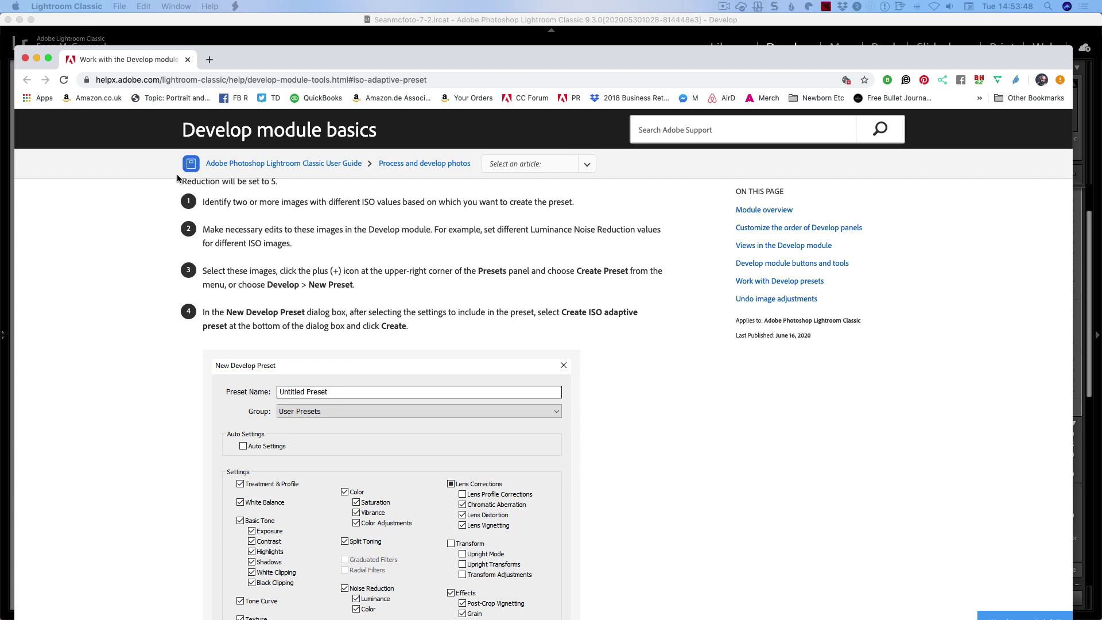
click(25, 58)
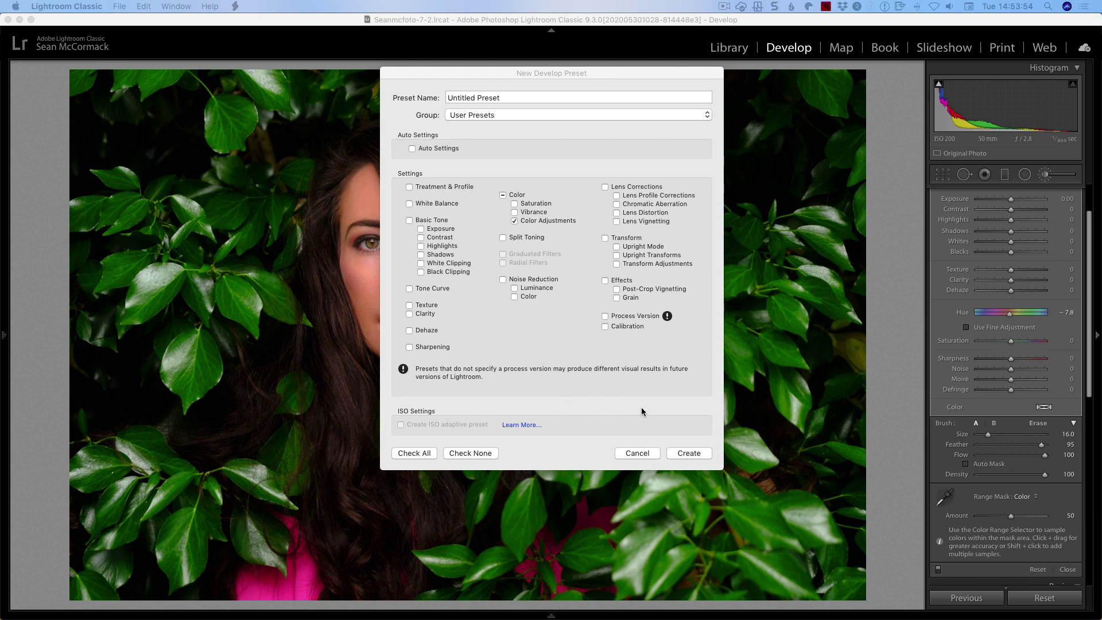
- Cancel the New Develop Preset dialog and check the address lookup and face detection status
click(637, 453)
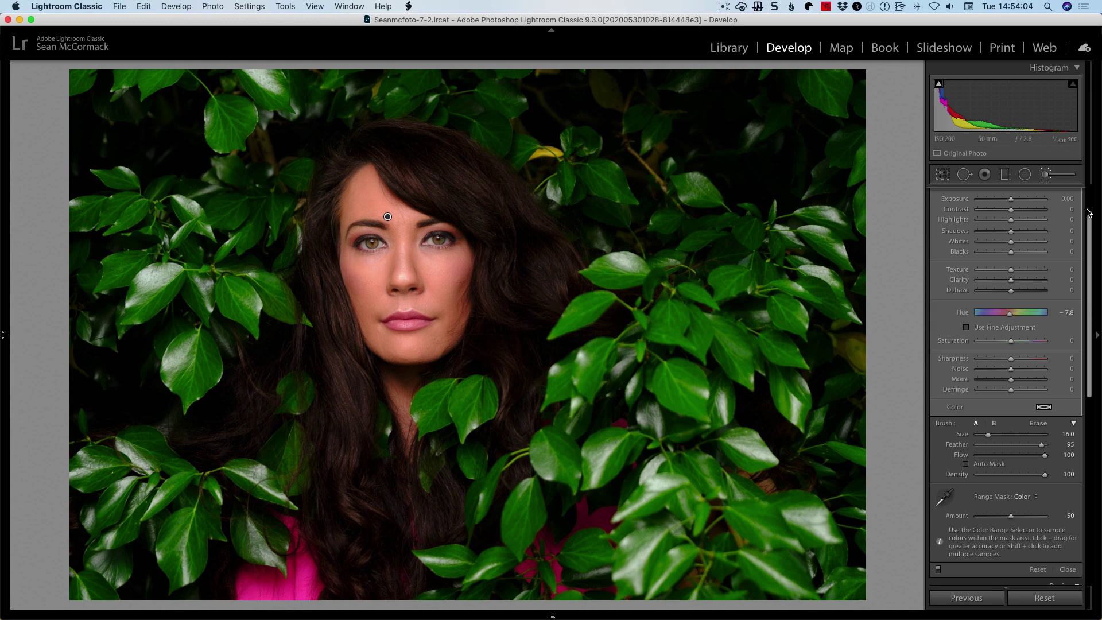
click(111, 49)
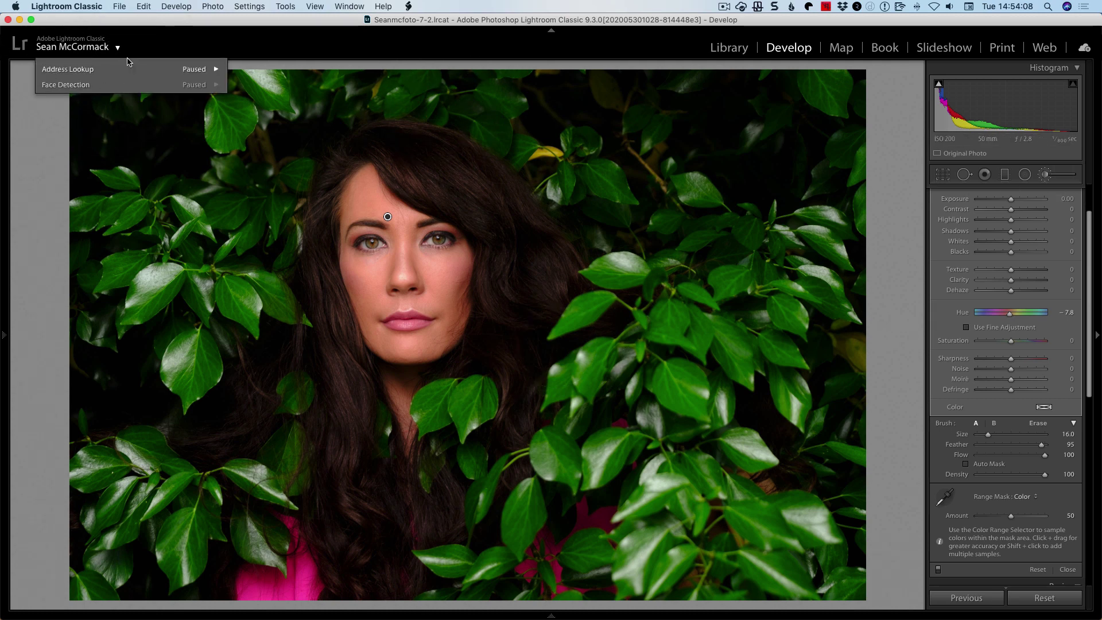
- Start Syncing from the cloud status panel so the 4 photos sync
click(1083, 50)
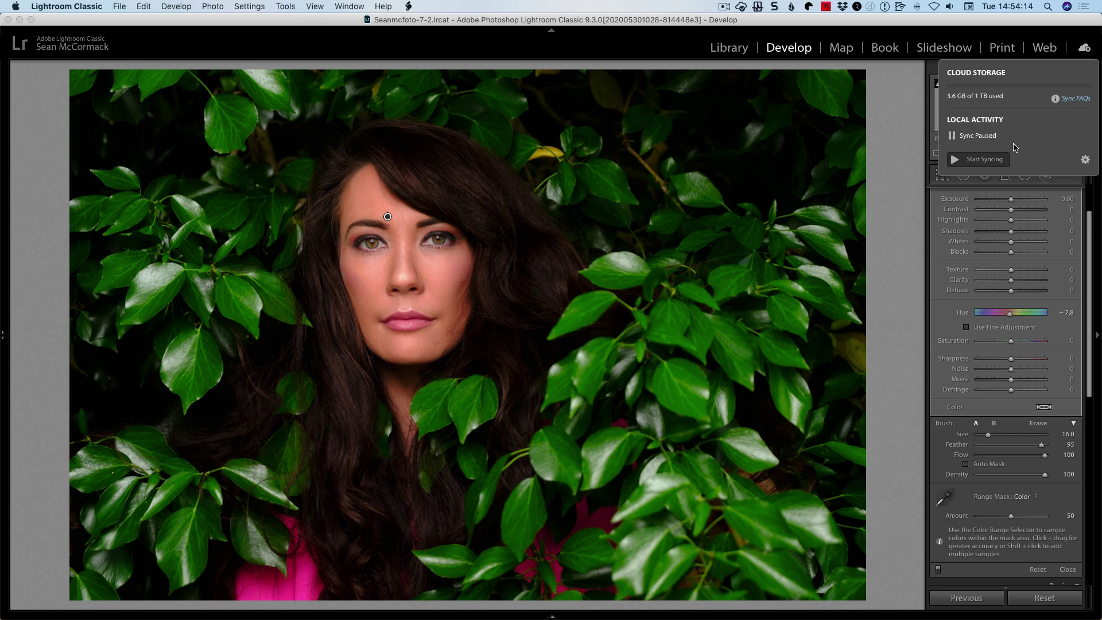
click(955, 161)
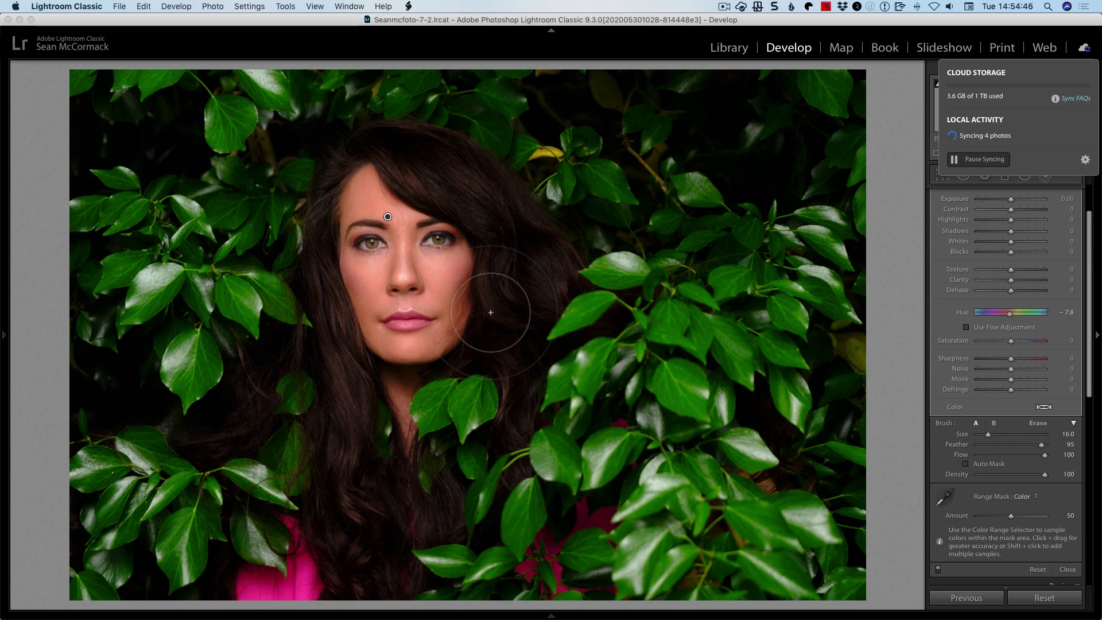
scroll(980, 489, down, 3)
scroll(980, 489, down, 7)
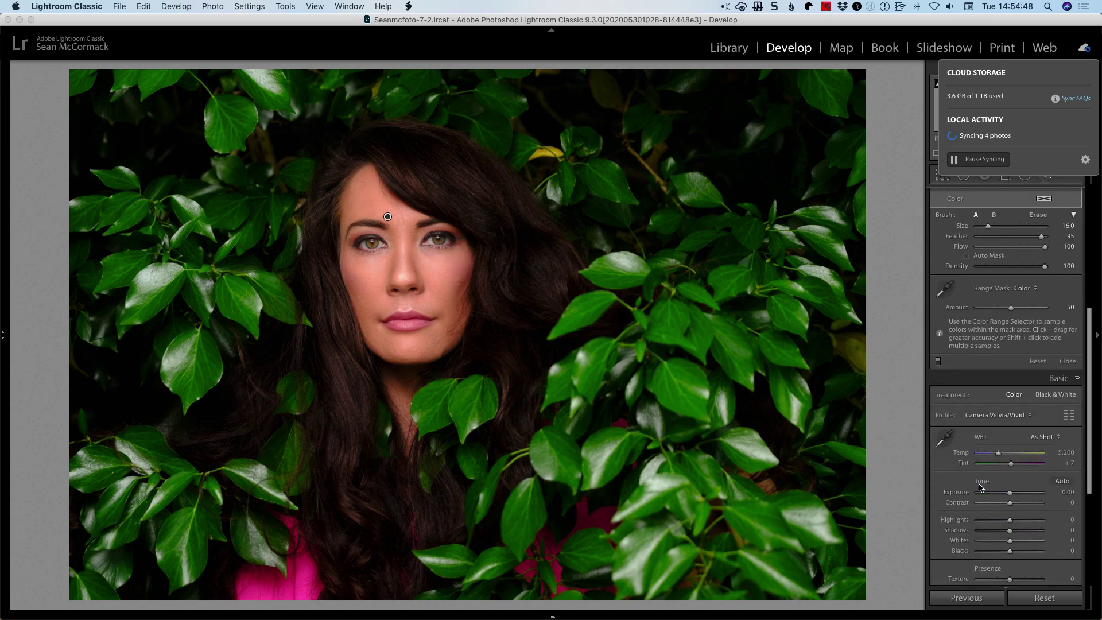
drag(1010, 492, 1008, 495)
double_click(958, 492)
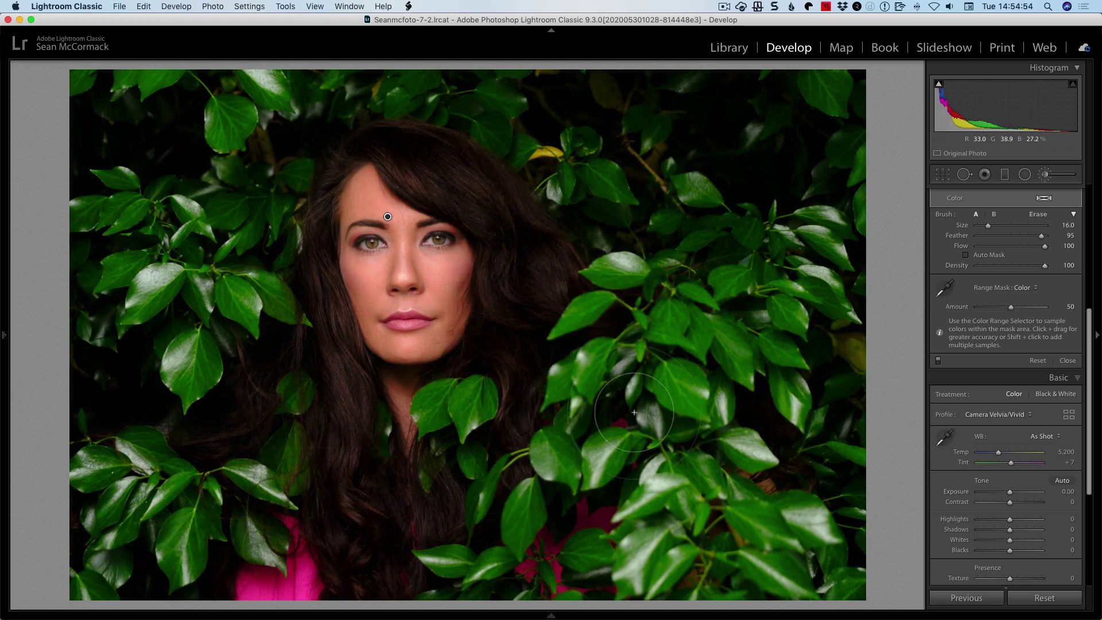
key(g)
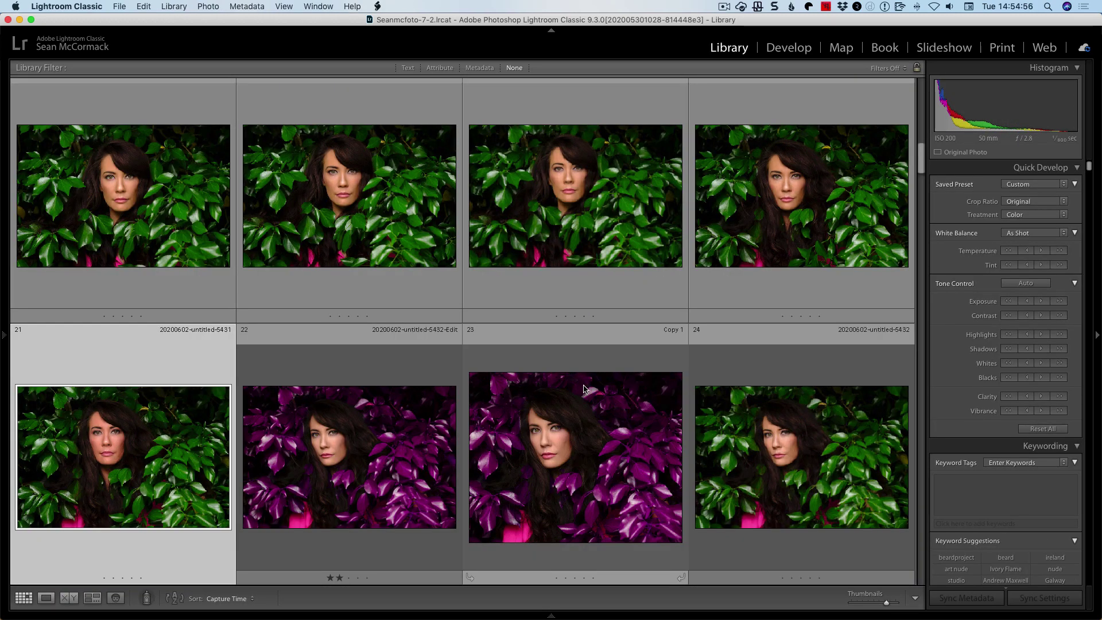
scroll(585, 389, down, 15)
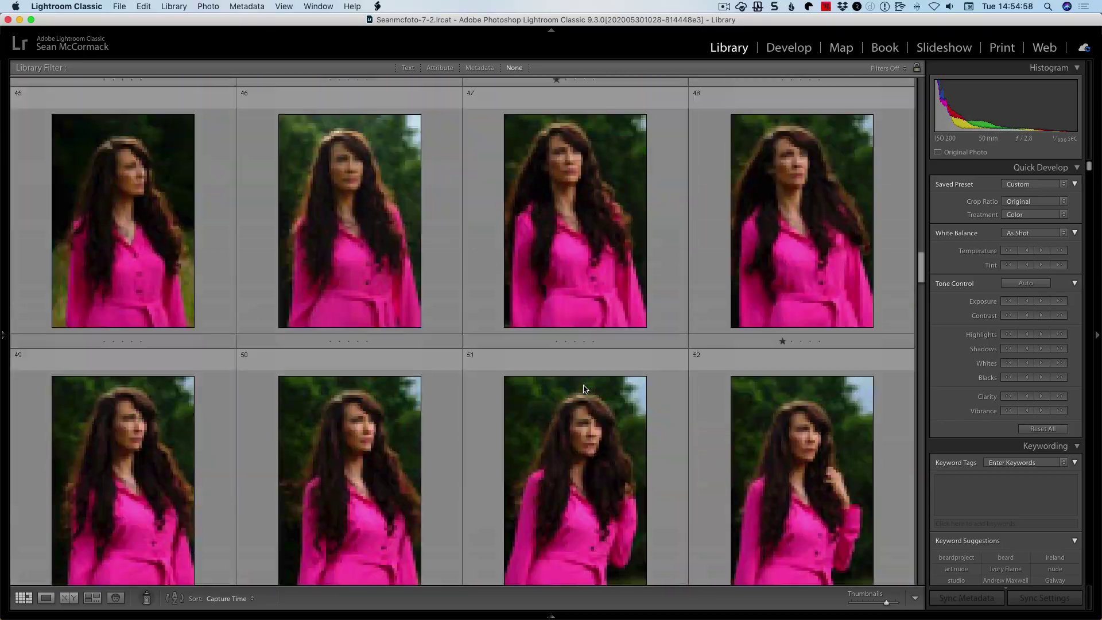
scroll(584, 389, down, 5)
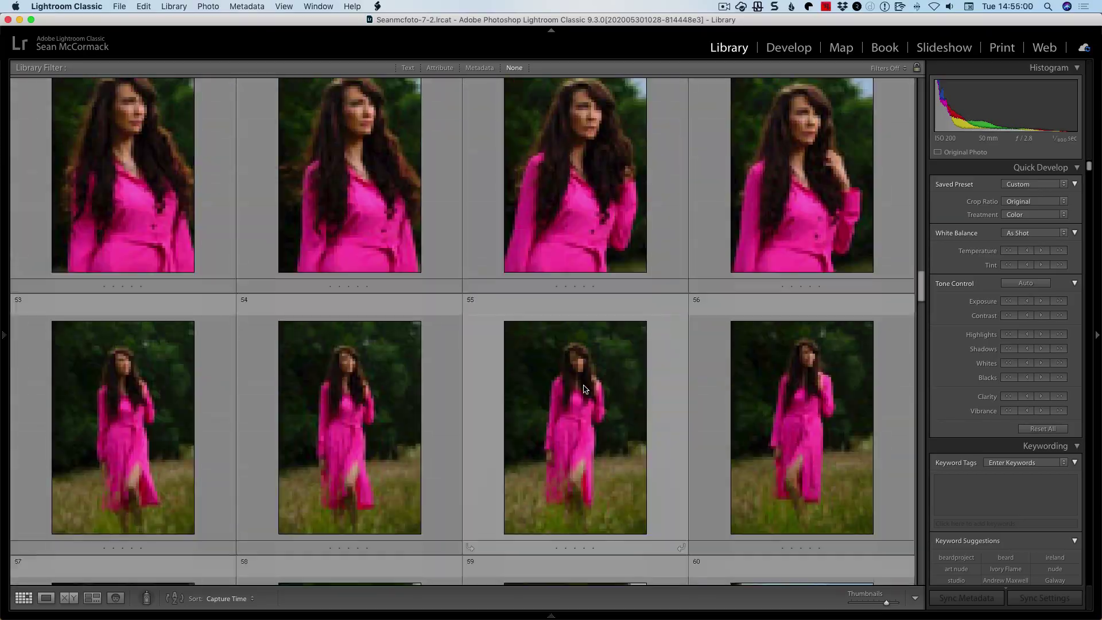
scroll(584, 389, up, 20)
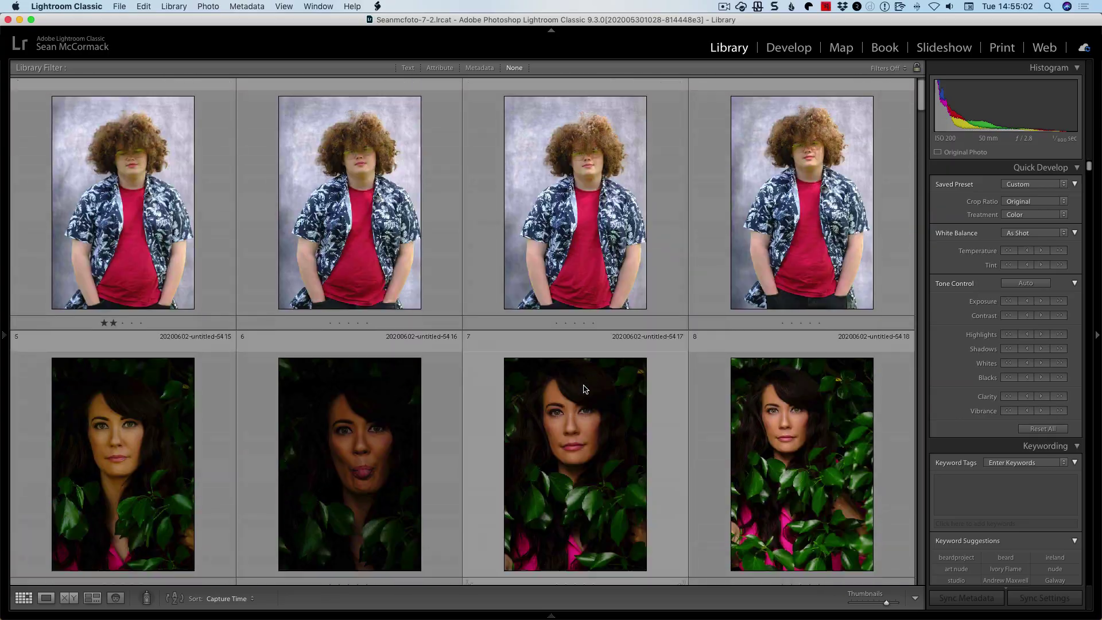
scroll(584, 385, down, 20)
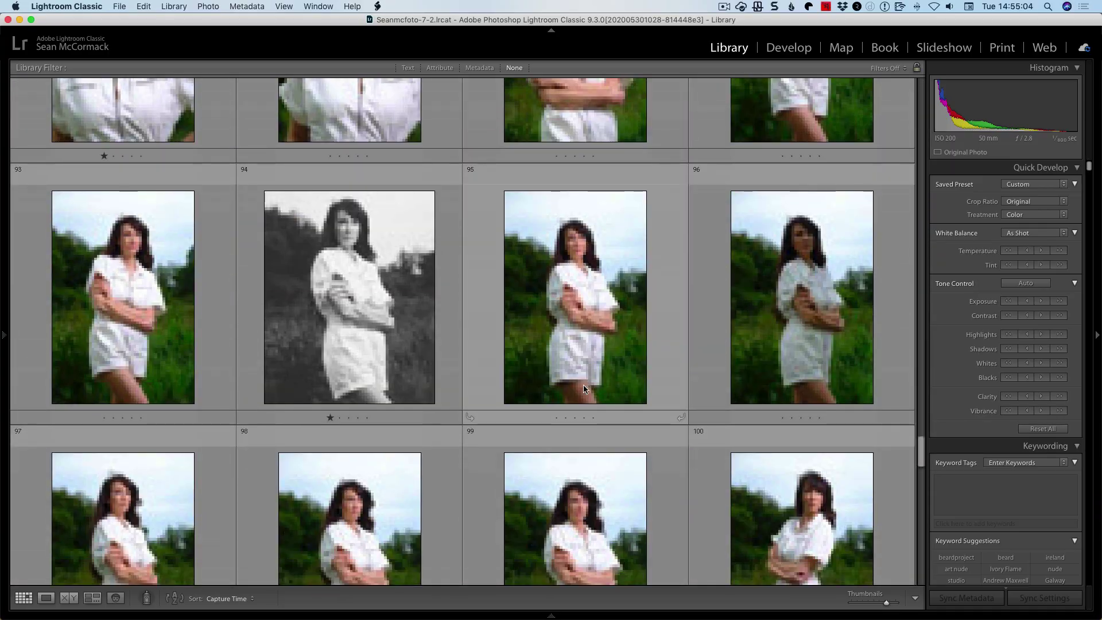
scroll(583, 388, down, 10)
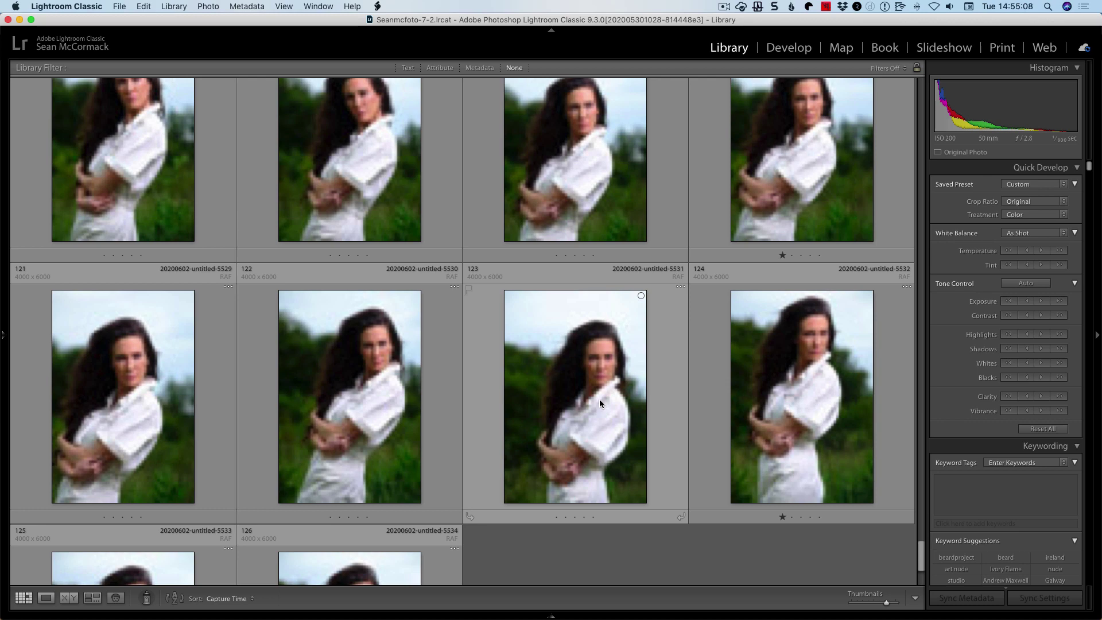
scroll(599, 402, down, 2)
scroll(600, 403, up, 15)
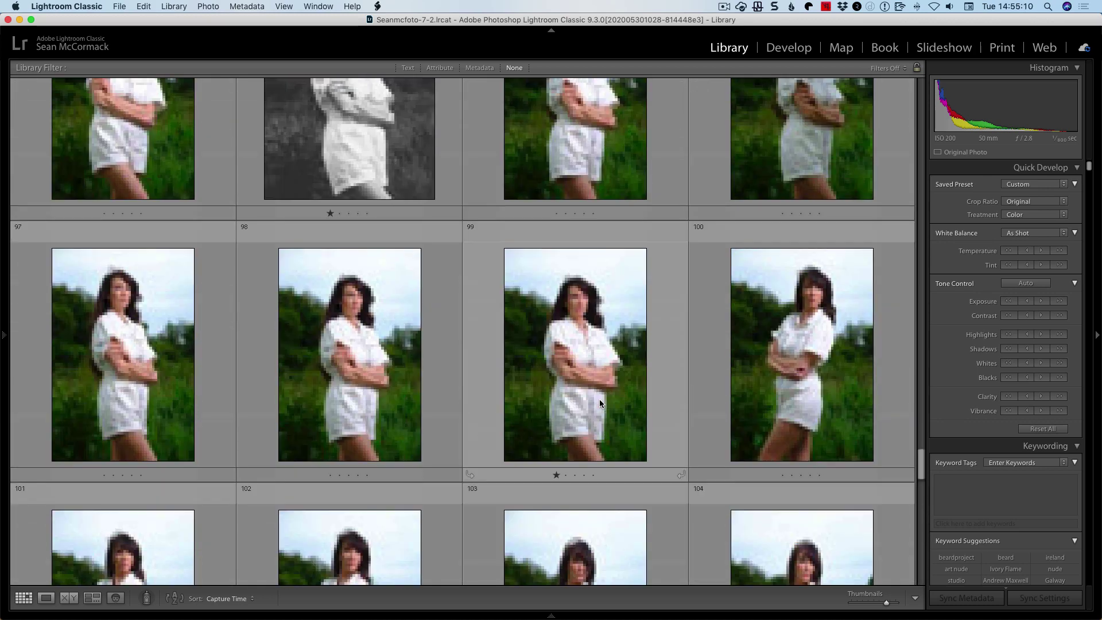
scroll(599, 398, up, 3)
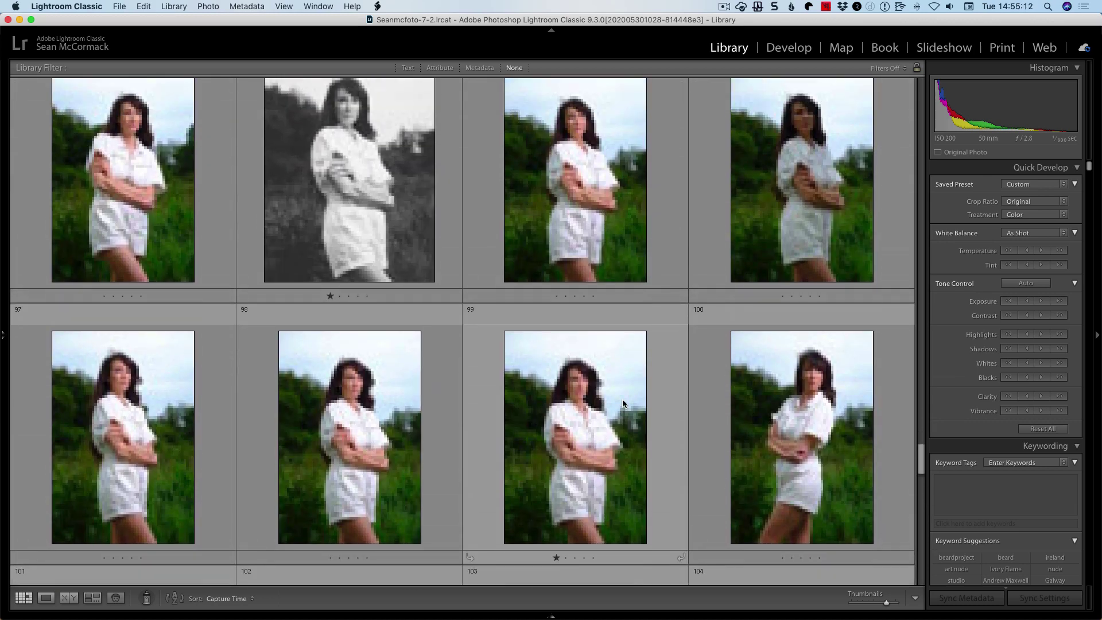
- Reveal the left panel and collapse the Folders section so Collections shows
mouse_move(3, 339)
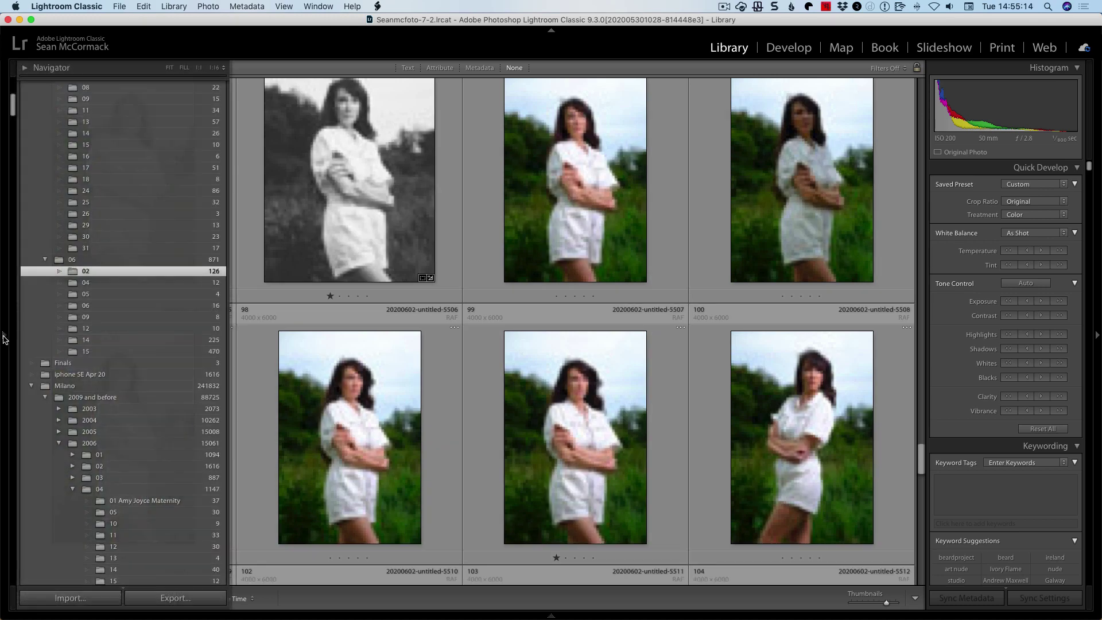
scroll(62, 313, up, 10)
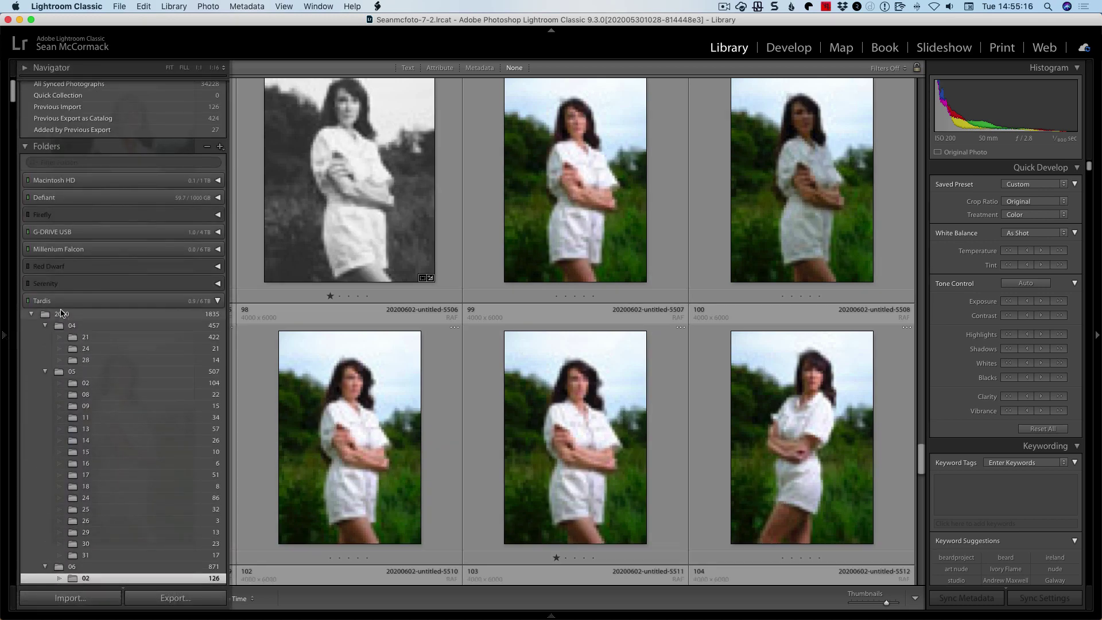
scroll(62, 313, up, 2)
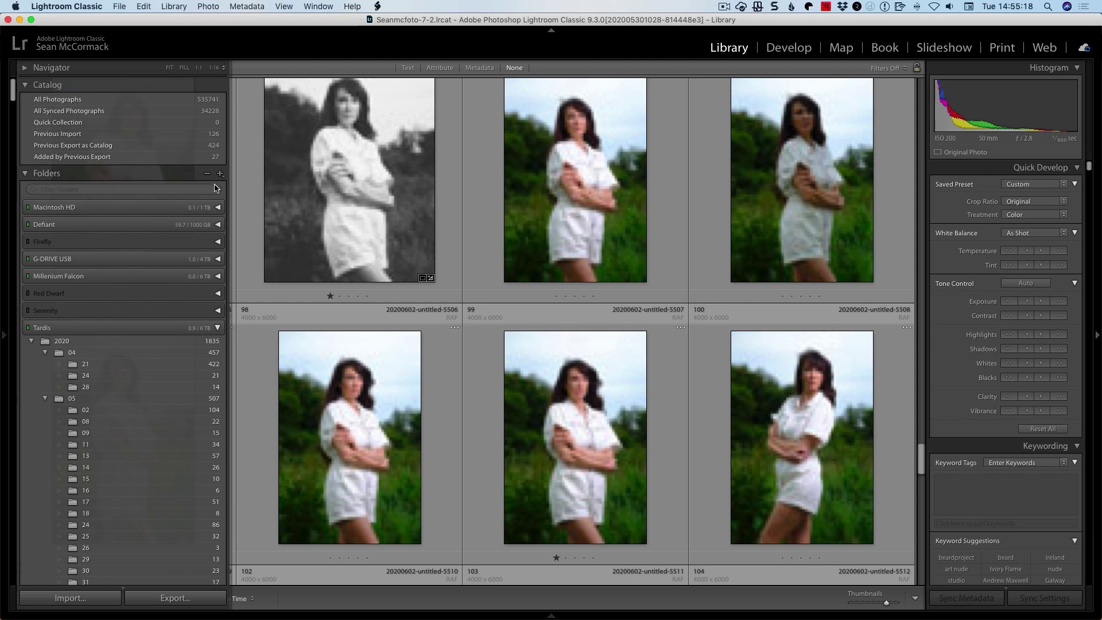
click(31, 174)
- Scroll the grid back up to the ivy-leaf portraits, photos 13–20
scroll(145, 275, down, 6)
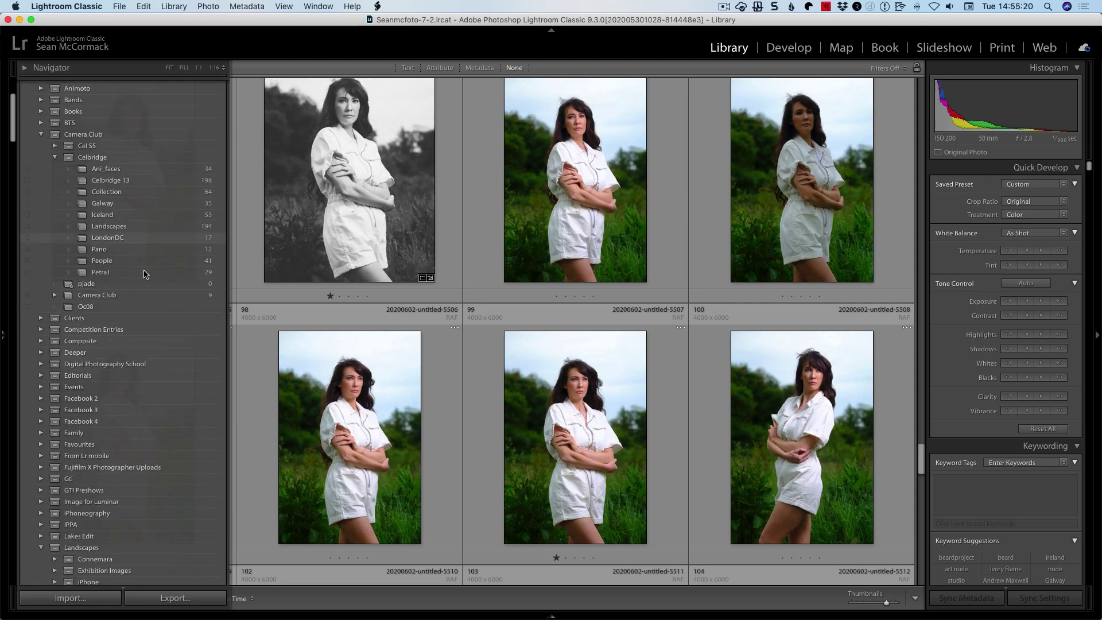
scroll(144, 275, up, 6)
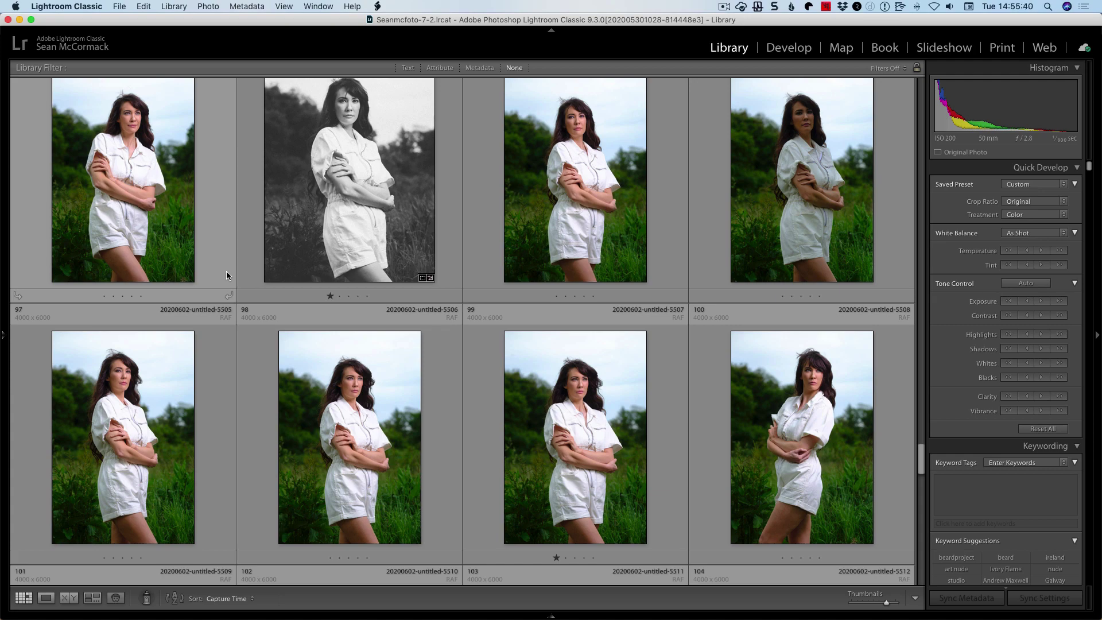
scroll(227, 271, up, 20)
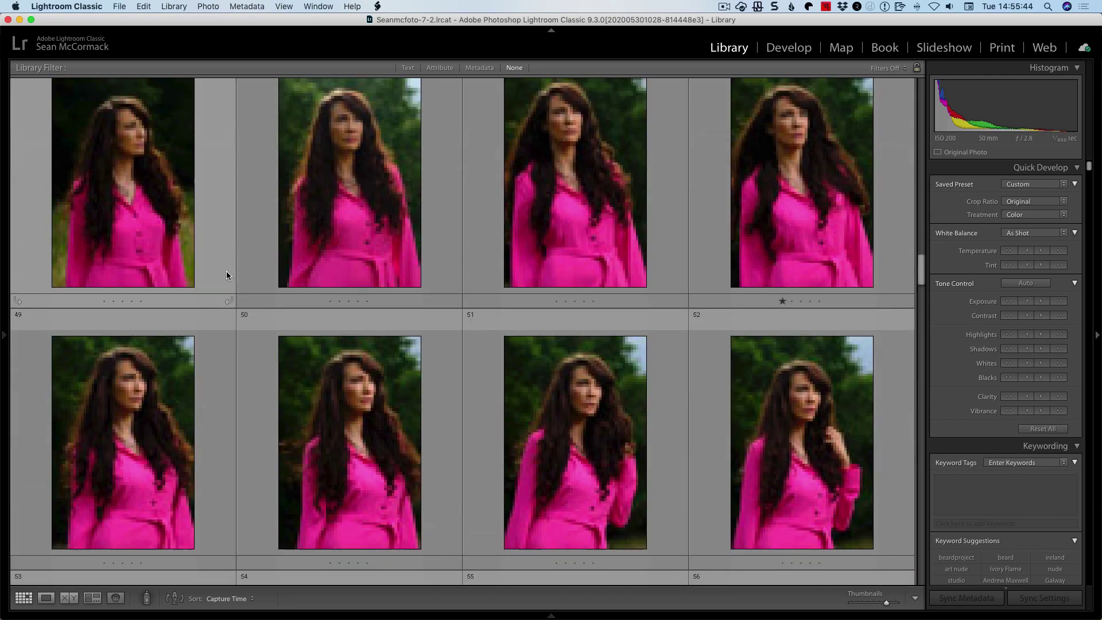
scroll(227, 271, up, 15)
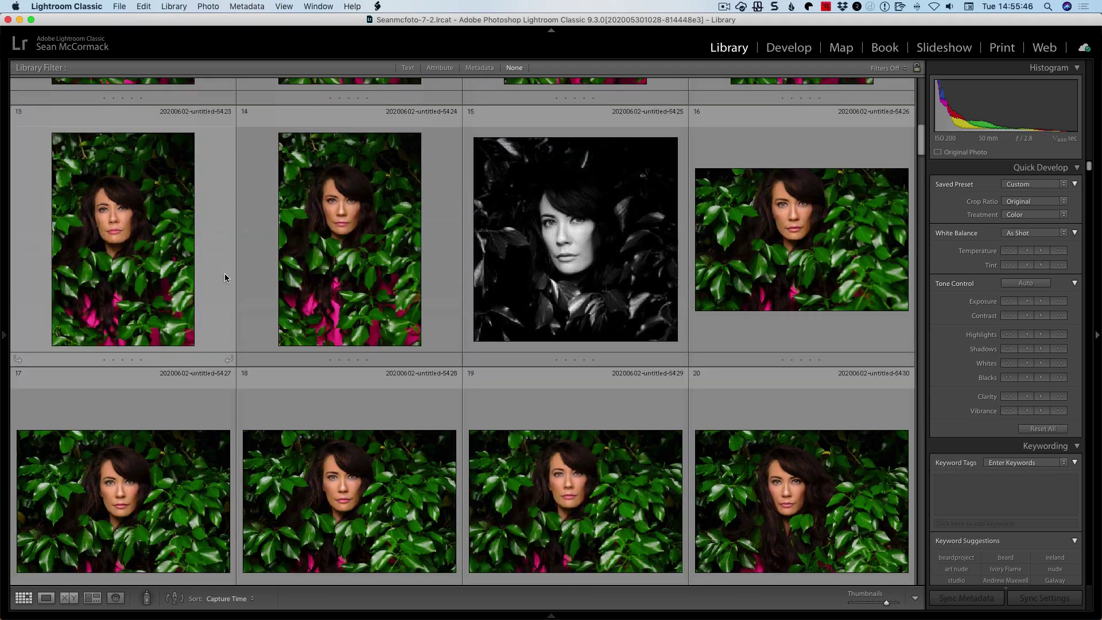
scroll(219, 298, up, 1)
scroll(217, 295, down, 2)
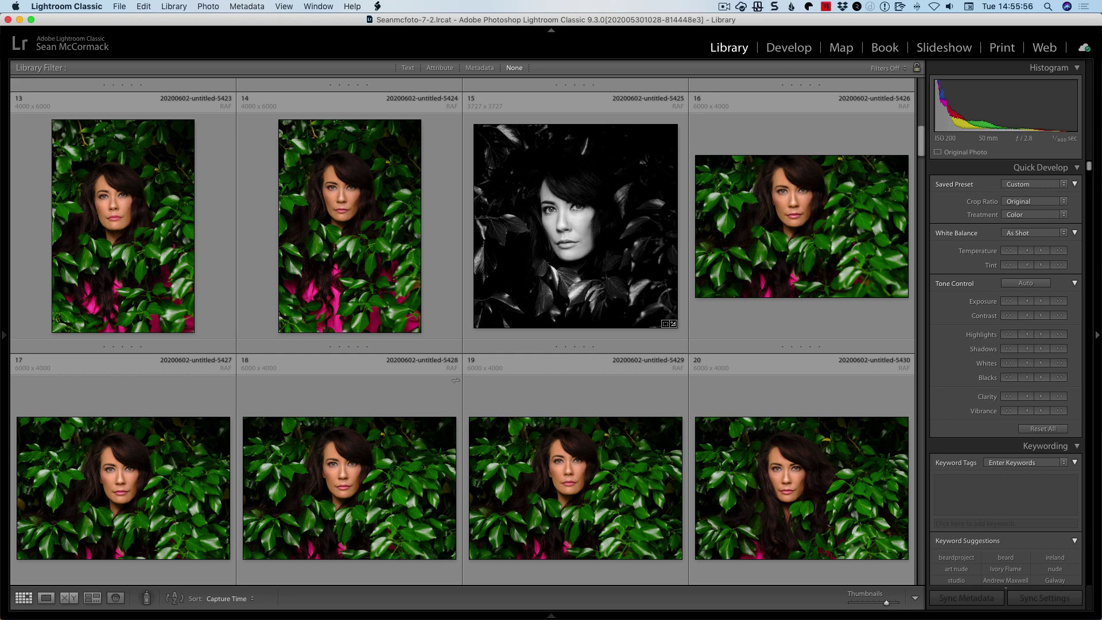
click(353, 7)
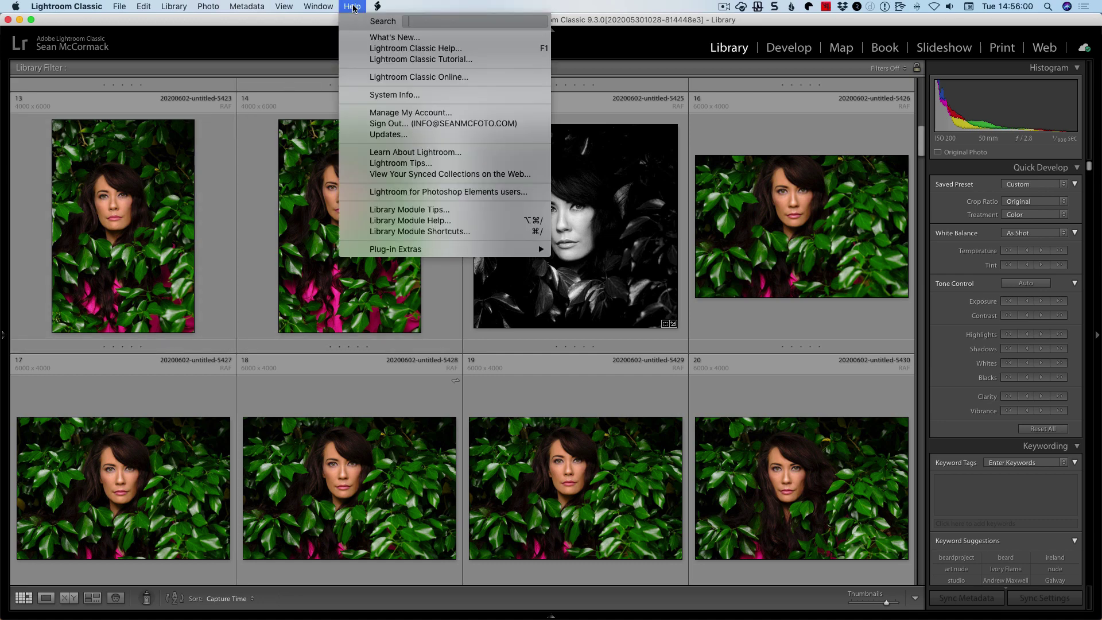
click(405, 164)
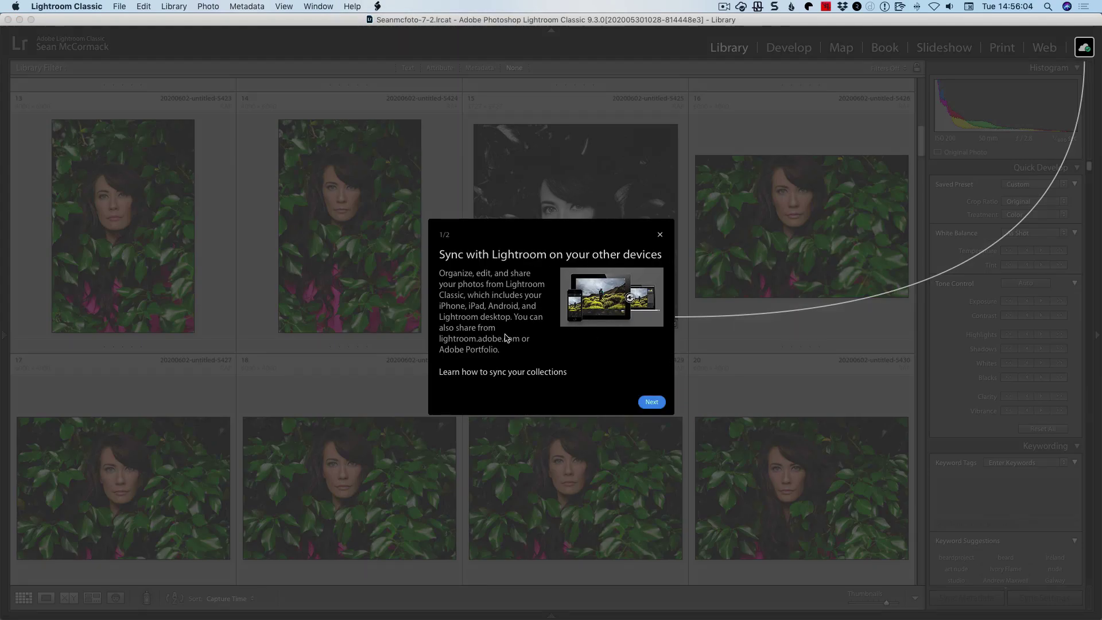
click(647, 404)
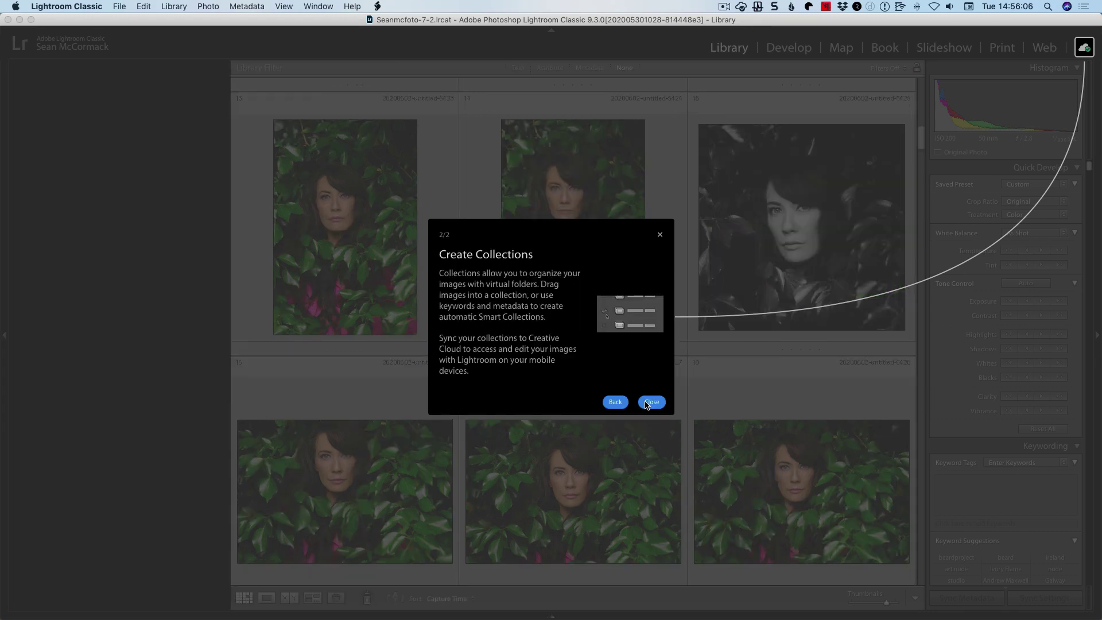
click(648, 403)
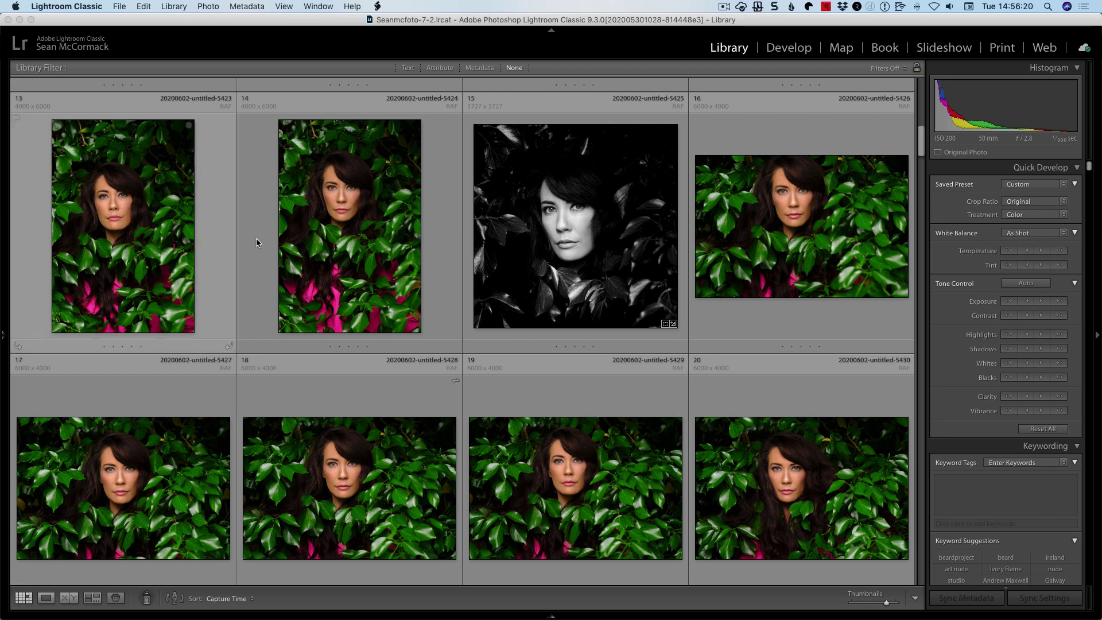
- Open photo 15, the black-and-white ivy portrait, in Develop's Crop tool with the diagonal overlay
double_click(567, 224)
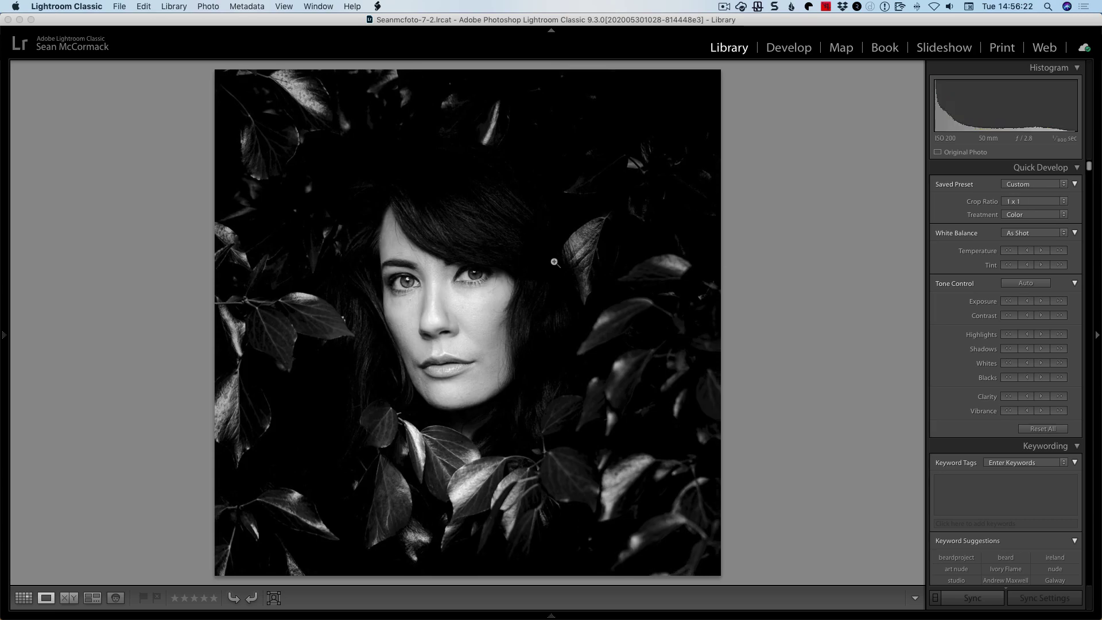
key(d)
key(r)
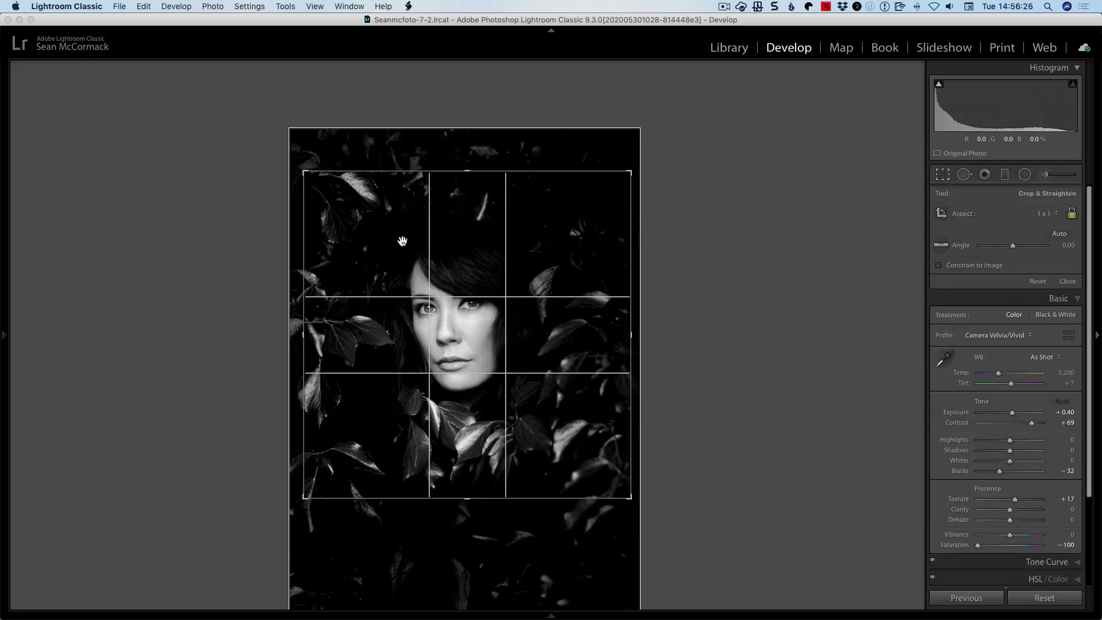
key(o)
key(o)
key(o)
key(o)
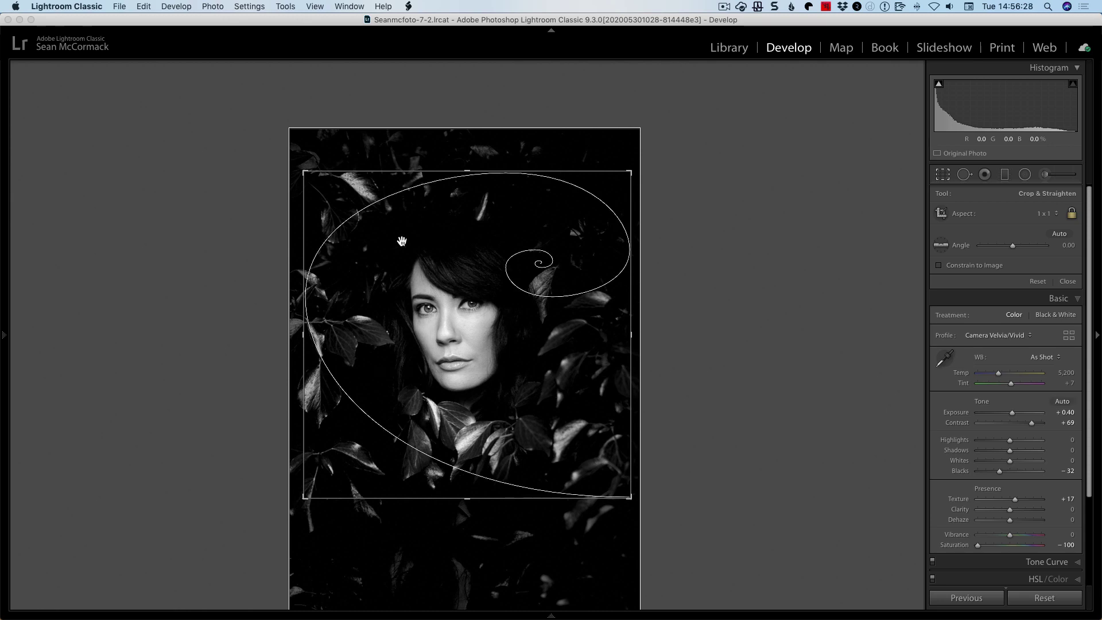
key(o)
key(o)
key(o)
key(o)
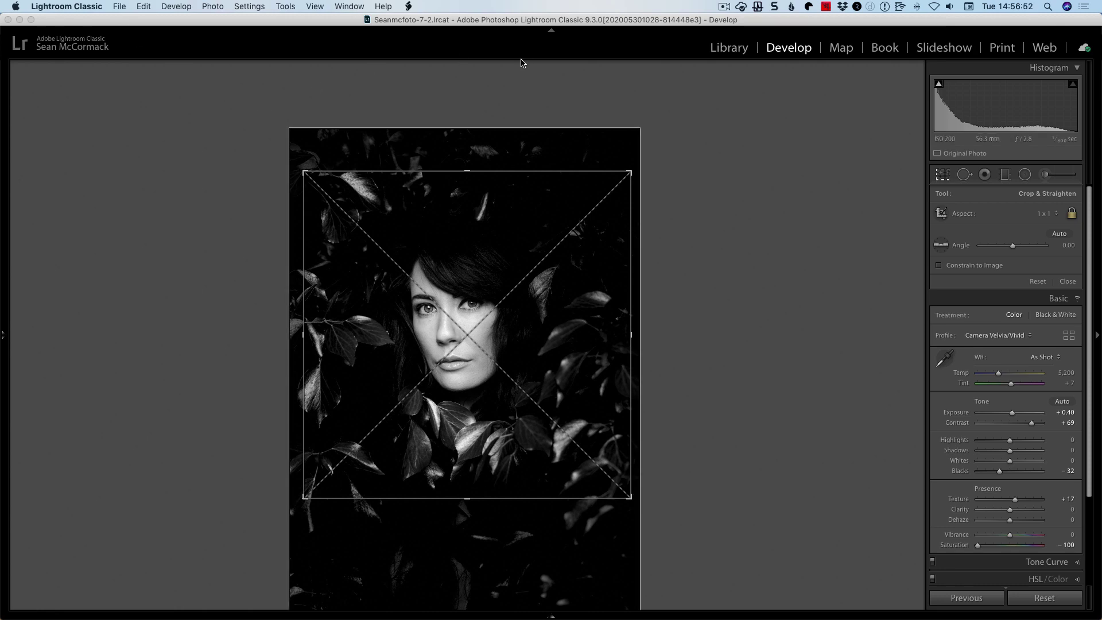
- In Catalog Settings, set Back up catalog to 'When Lightroom next exits'
click(98, 7)
click(99, 46)
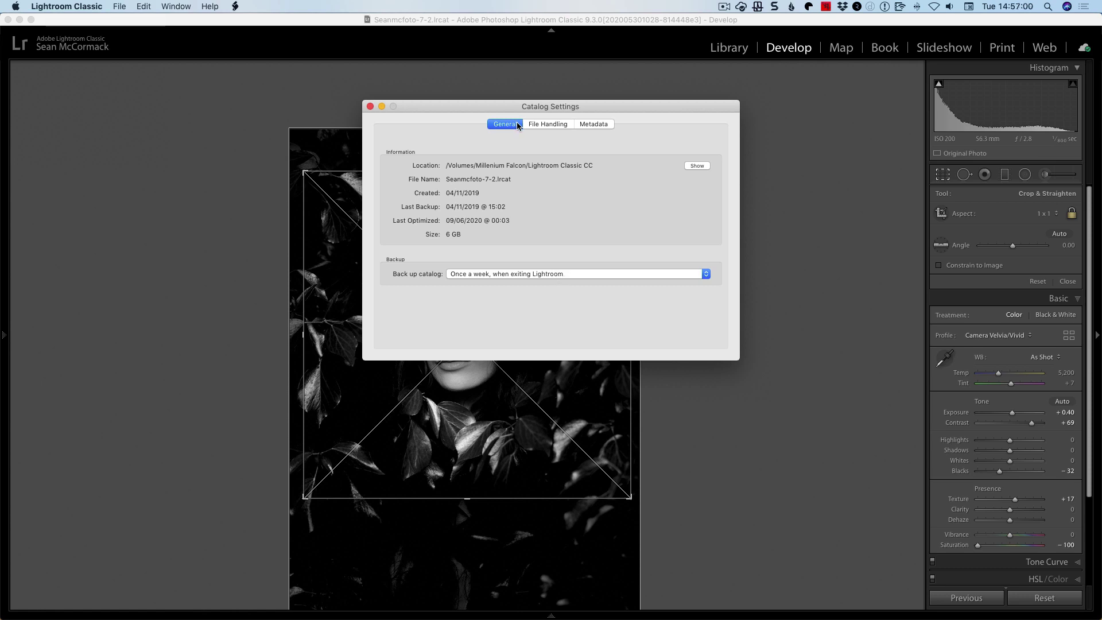
click(541, 274)
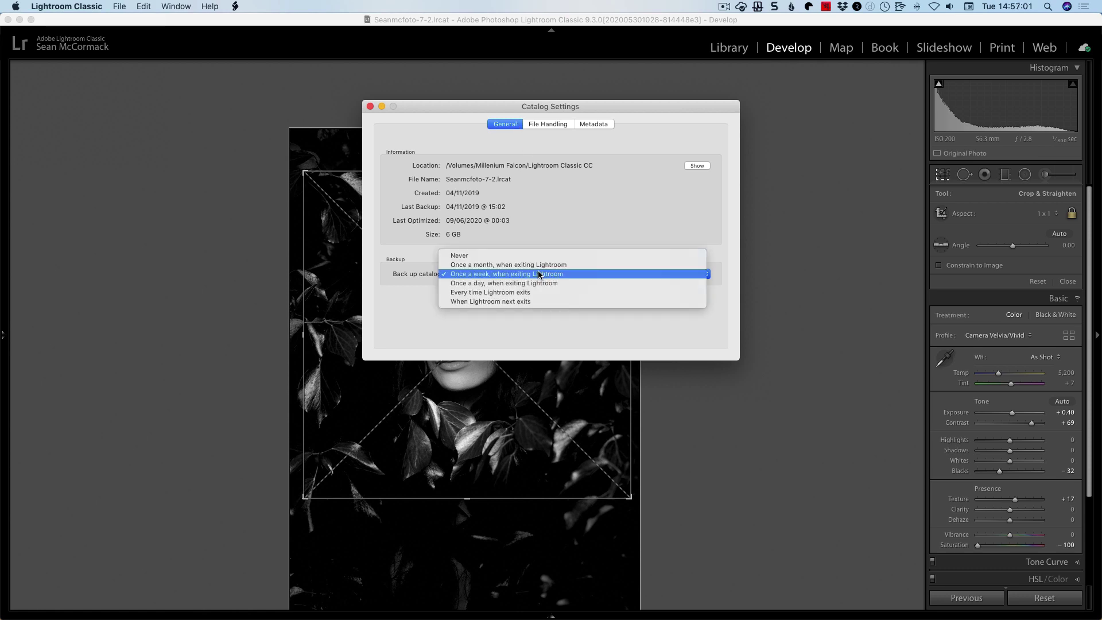
click(534, 302)
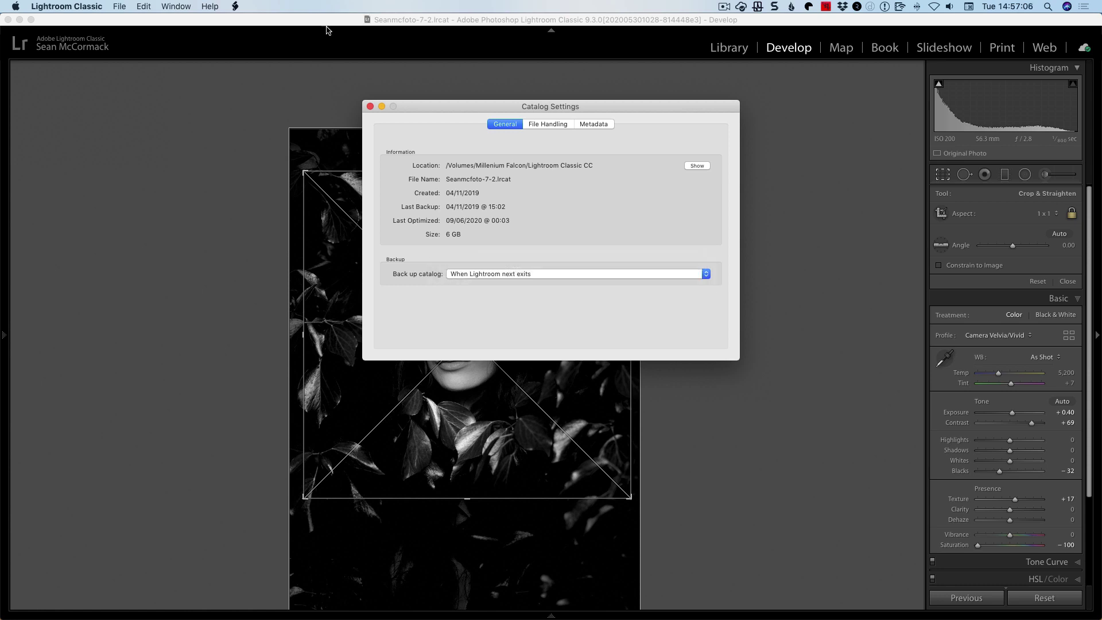
- Relaunch Lightroom with the LRRelaunch script and choose Skip this time at the backup prompt
click(244, 7)
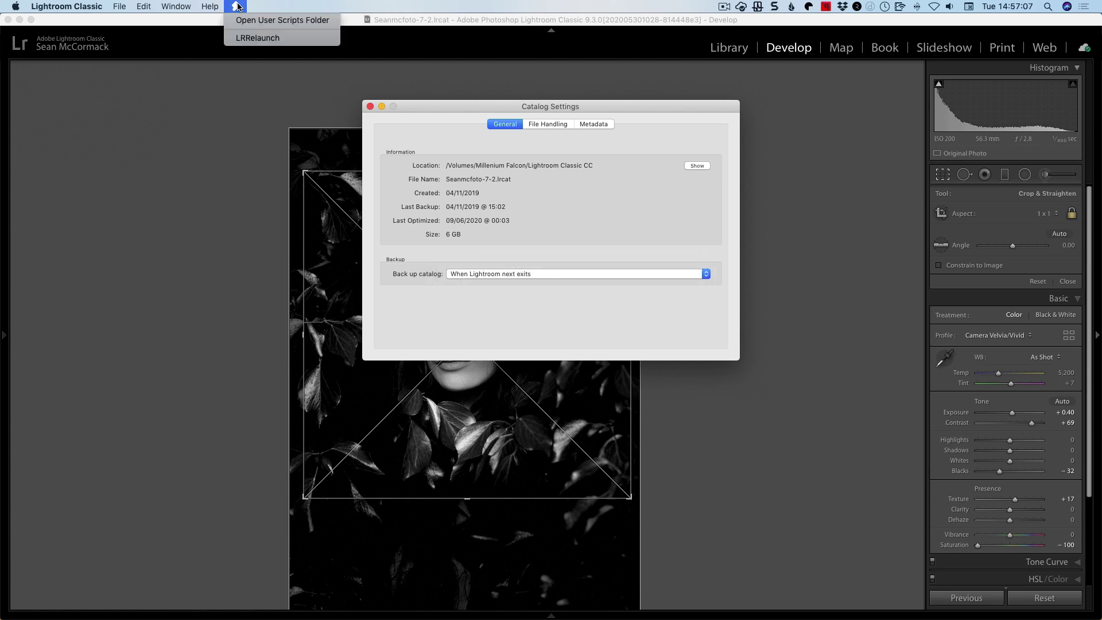
click(270, 39)
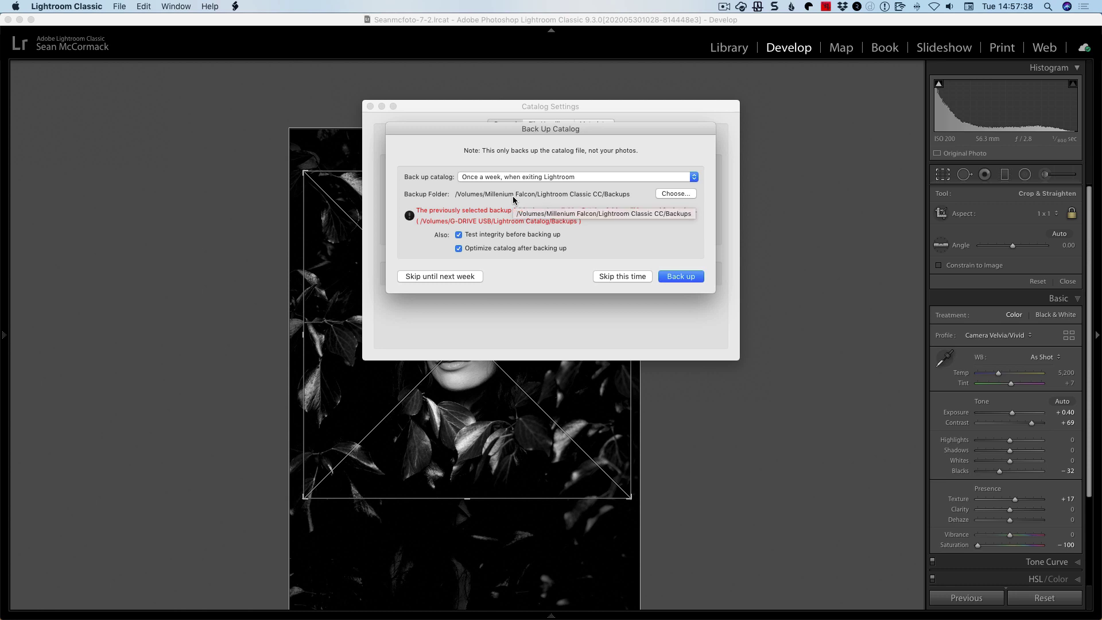
click(607, 275)
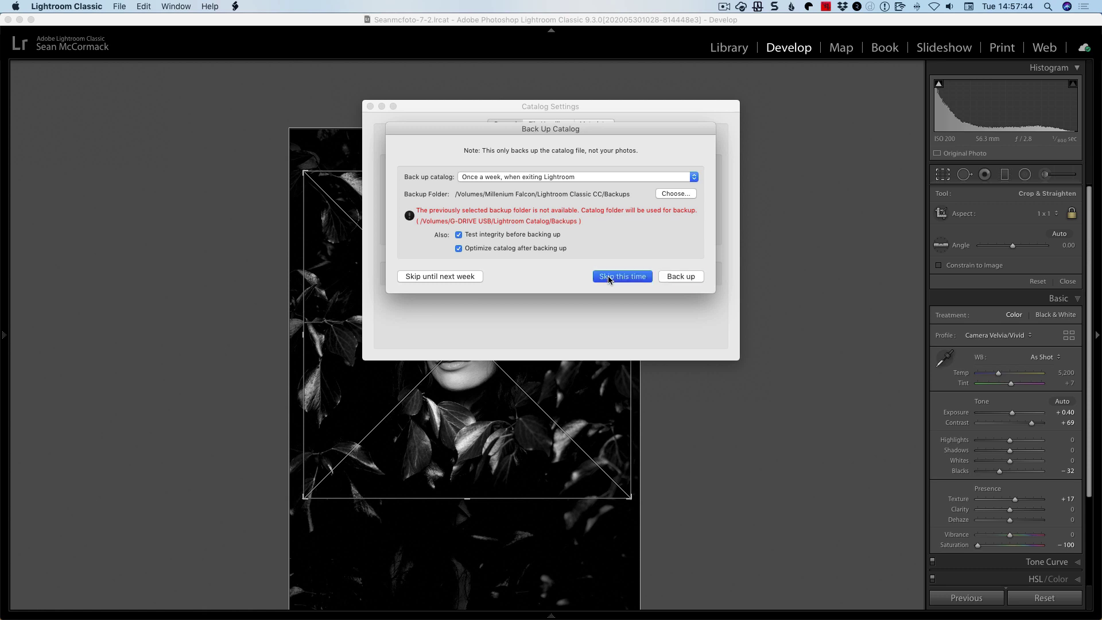
click(611, 276)
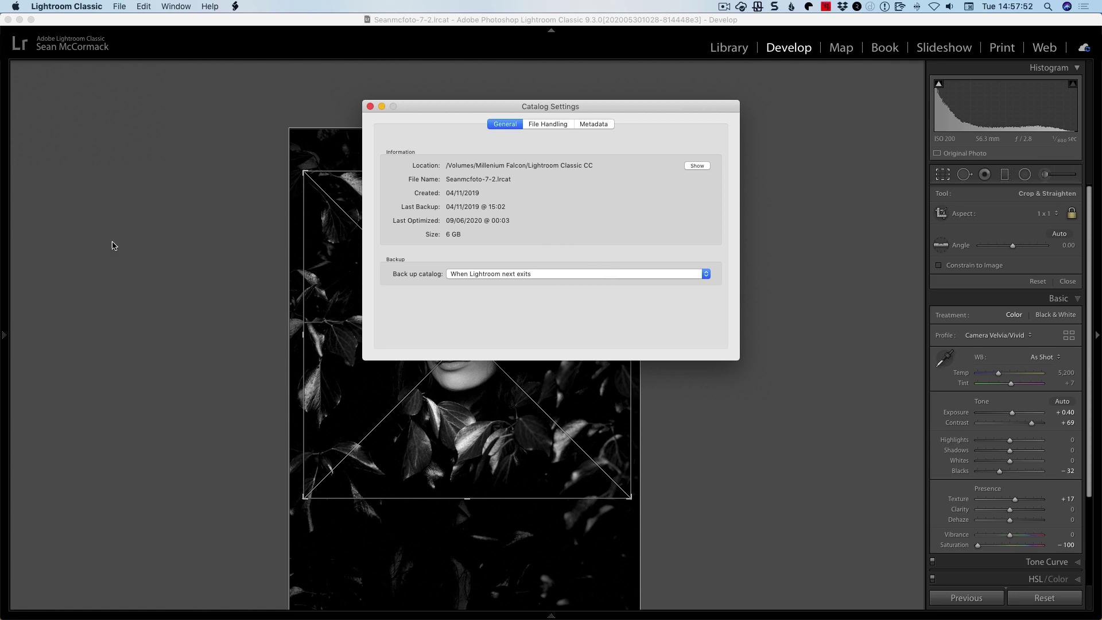
- Hide Lightroom to bring the browser forward
key(super+q)
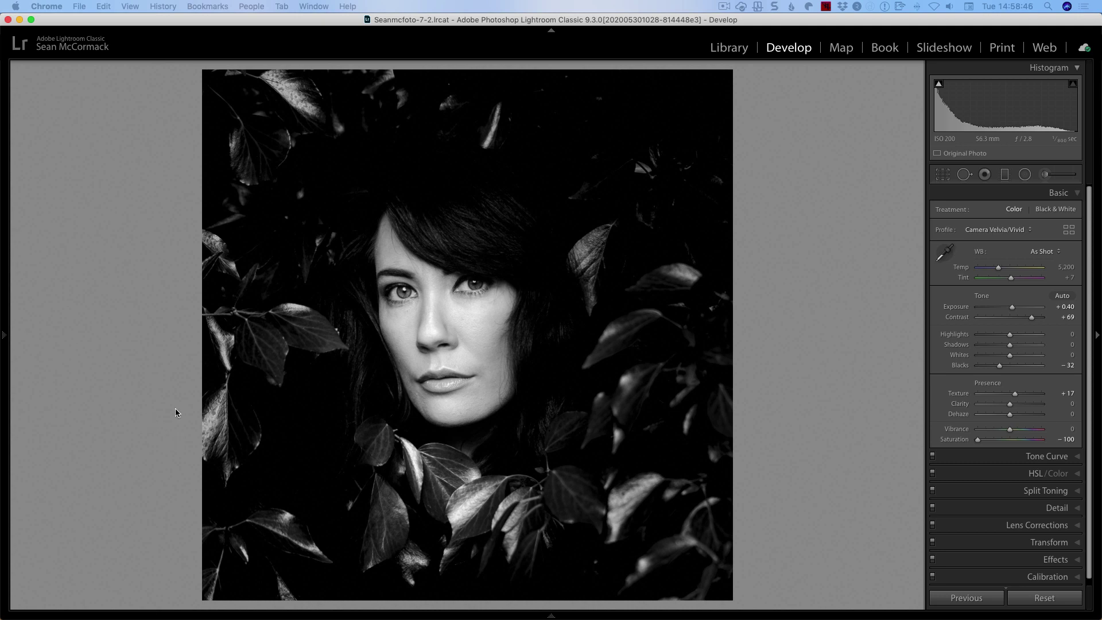
- Open the Adjustment Brush panel, showing the new Hue slider
click(1046, 175)
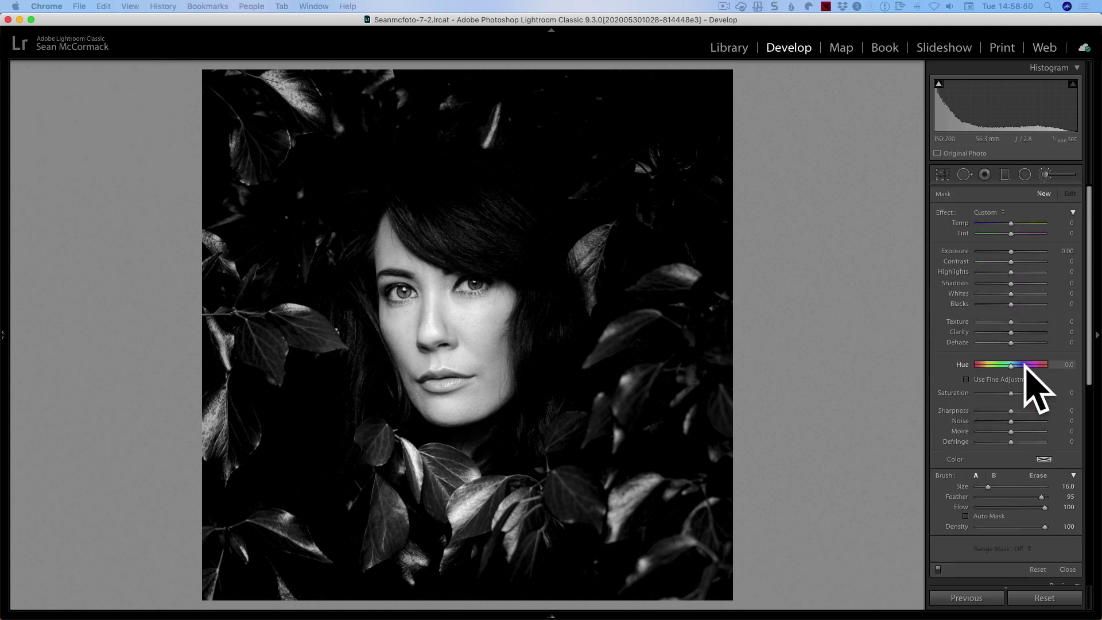